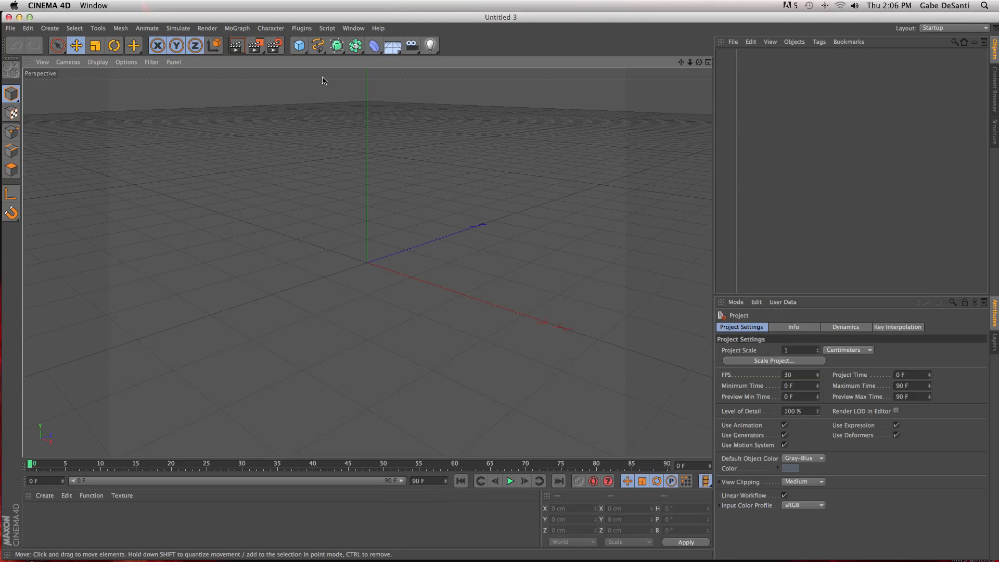
Apply the HDV/HDTV 720 29.97 film/video output preset in the render settings.
{"action": "left_click", "coordinate": [280, 50]}
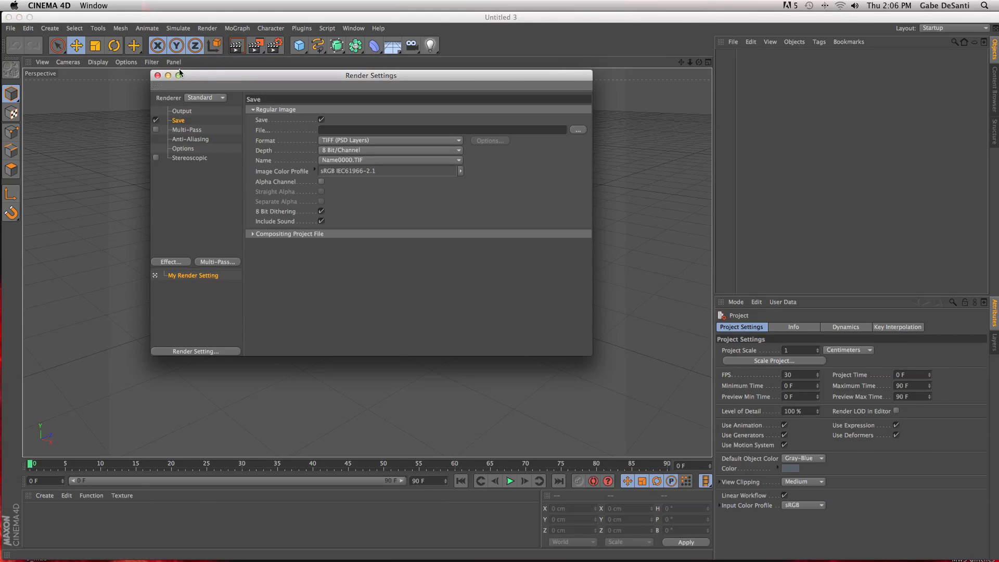
{"action": "left_click", "coordinate": [156, 76]}
{"action": "left_click", "coordinate": [207, 28]}
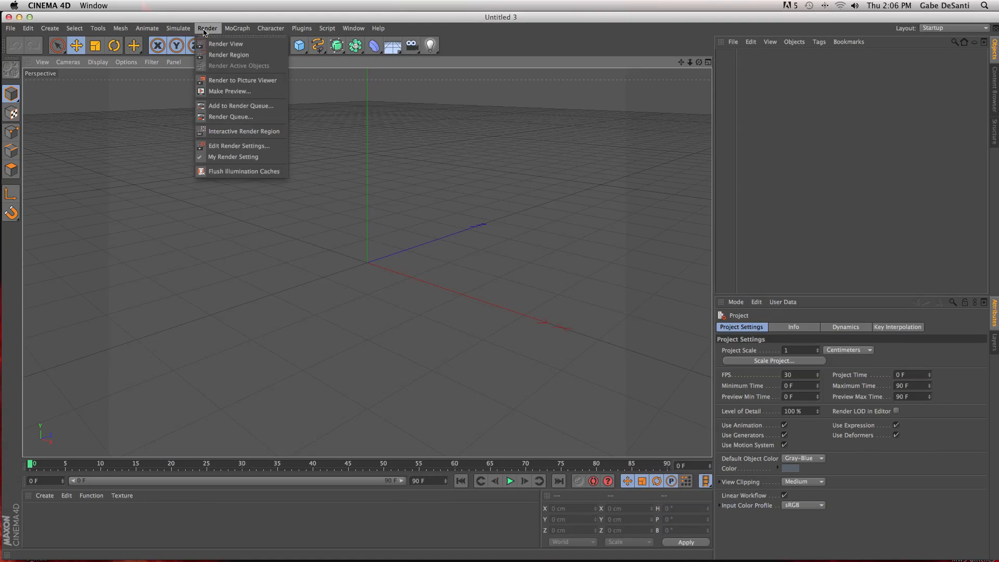
{"action": "left_click", "coordinate": [245, 146]}
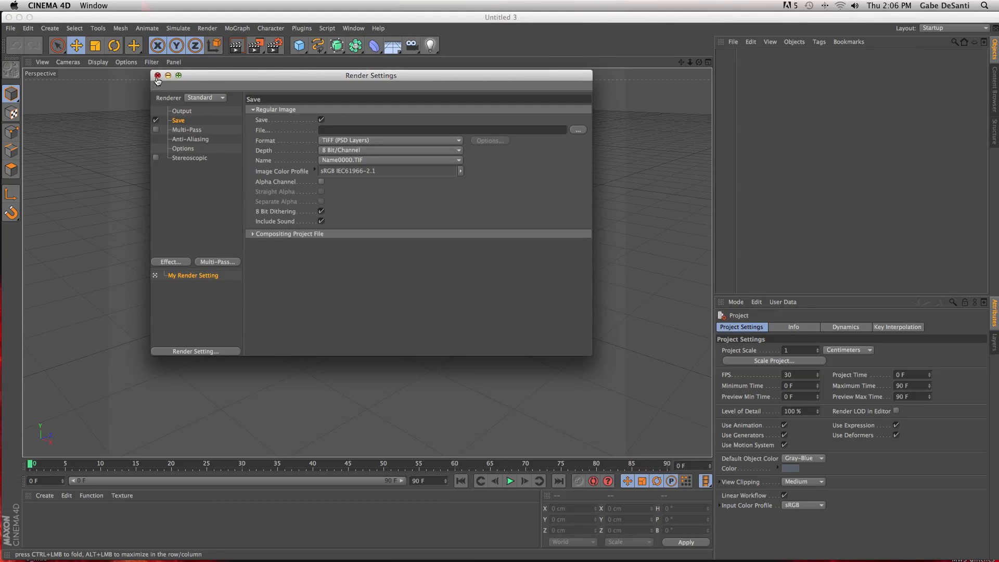
{"action": "left_click", "coordinate": [191, 115]}
{"action": "left_click", "coordinate": [257, 110]}
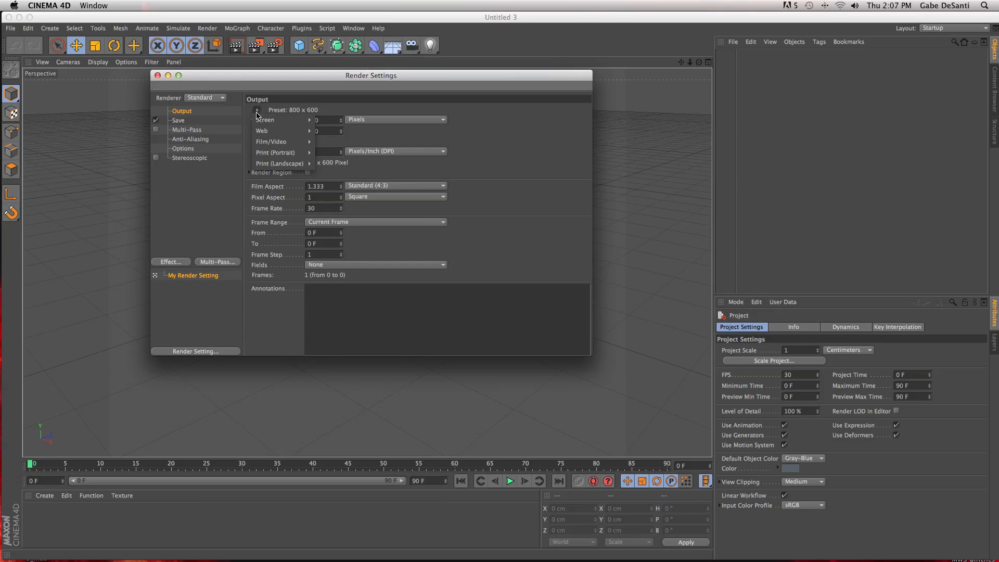
{"action": "mouse_move", "coordinate": [281, 141]}
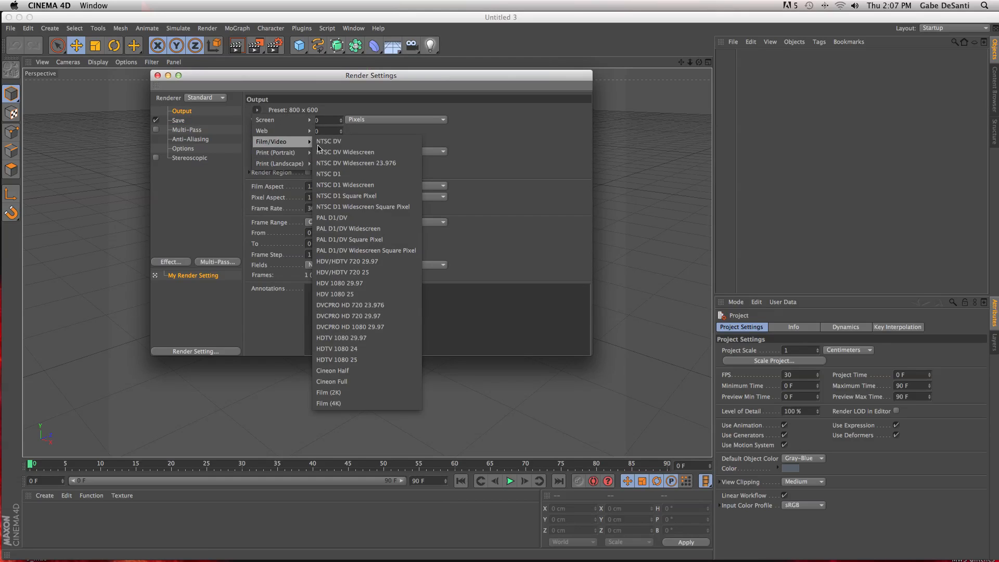
{"action": "left_click", "coordinate": [391, 262]}
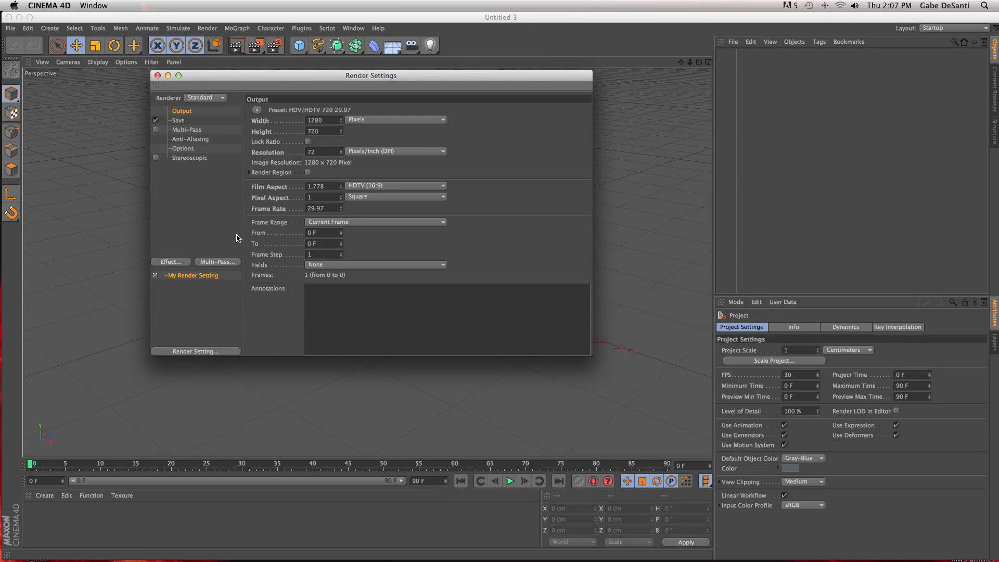
Set the render output resolution to 200 pixels per inch and close the render settings.
{"action": "type", "text": "200"}
{"action": "key", "text": "Return"}
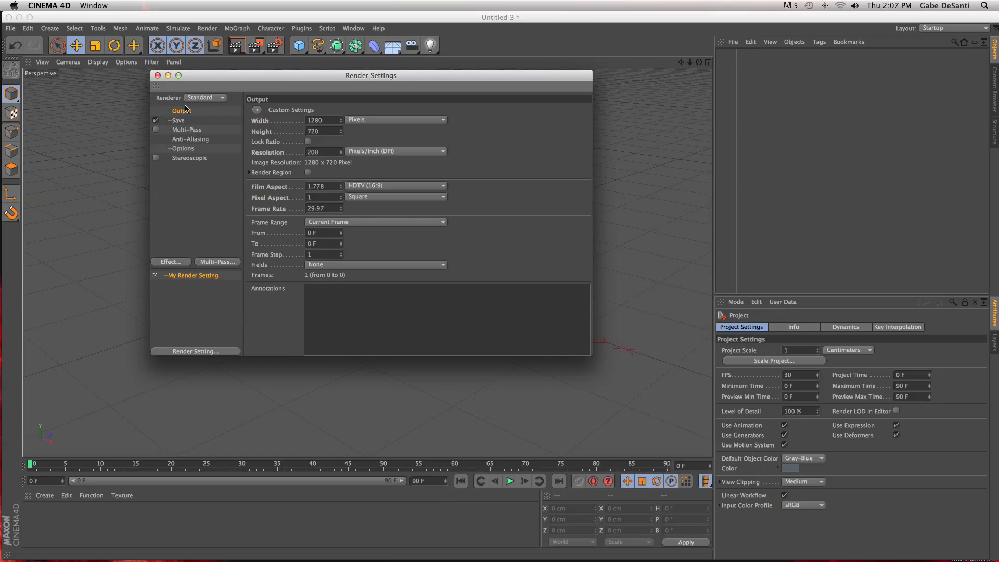
{"action": "left_click", "coordinate": [157, 76]}
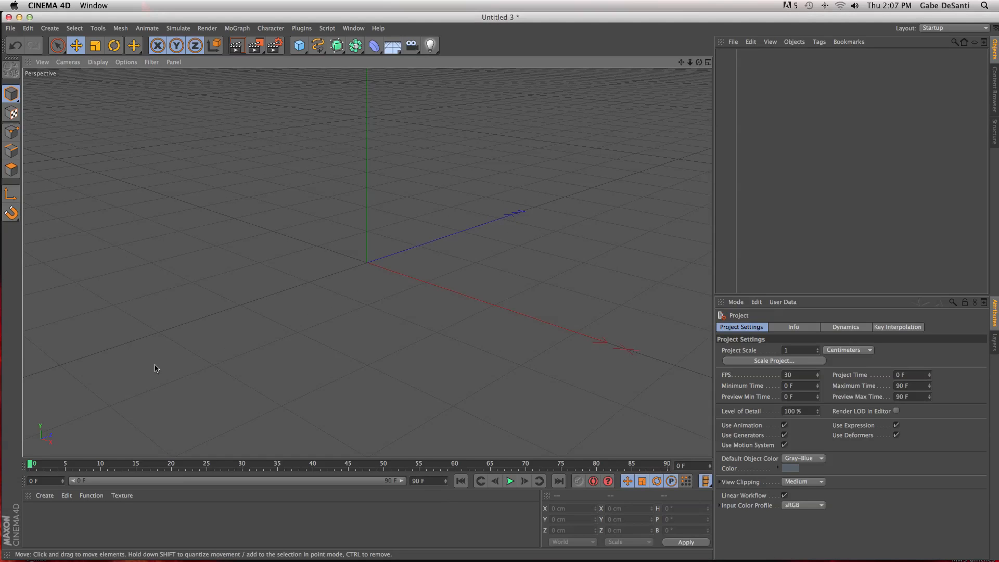
Add a MoText object to the scene and replace its default text with "Tutorial".
{"action": "scroll", "coordinate": [536, 298], "scroll_direction": "up", "scroll_amount": 3}
{"action": "scroll", "coordinate": [537, 297], "scroll_direction": "down", "scroll_amount": 2}
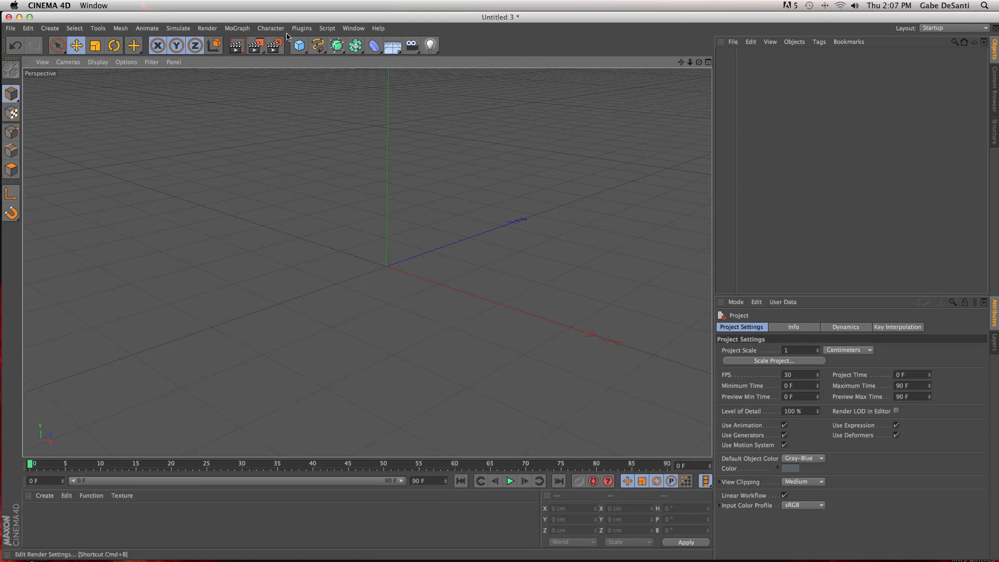
{"action": "left_click", "coordinate": [241, 29]}
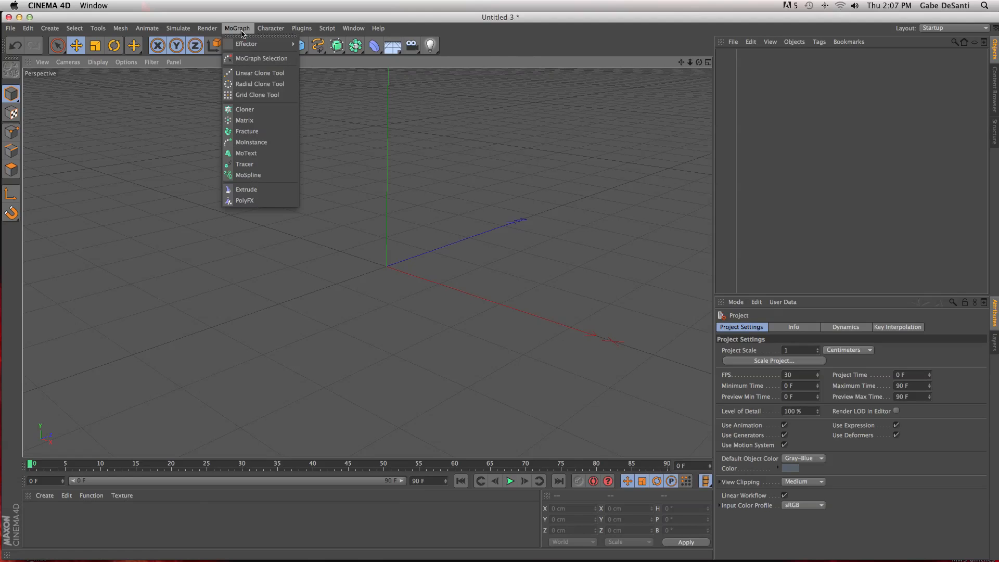
{"action": "left_click", "coordinate": [247, 156]}
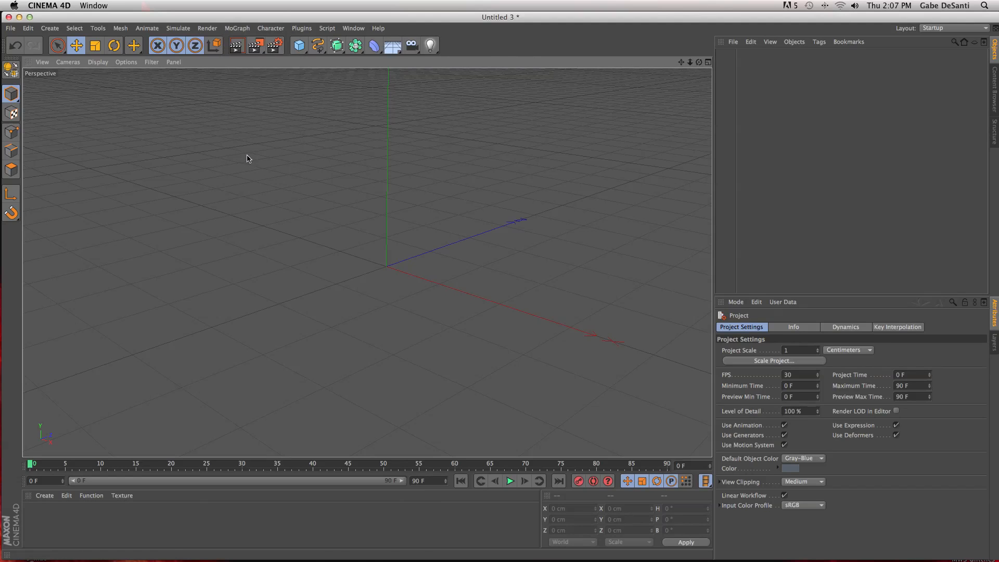
{"action": "left_click_drag", "start_coordinate": [368, 279], "coordinate": [271, 255]}
{"action": "left_click_drag", "start_coordinate": [762, 372], "coordinate": [708, 373]}
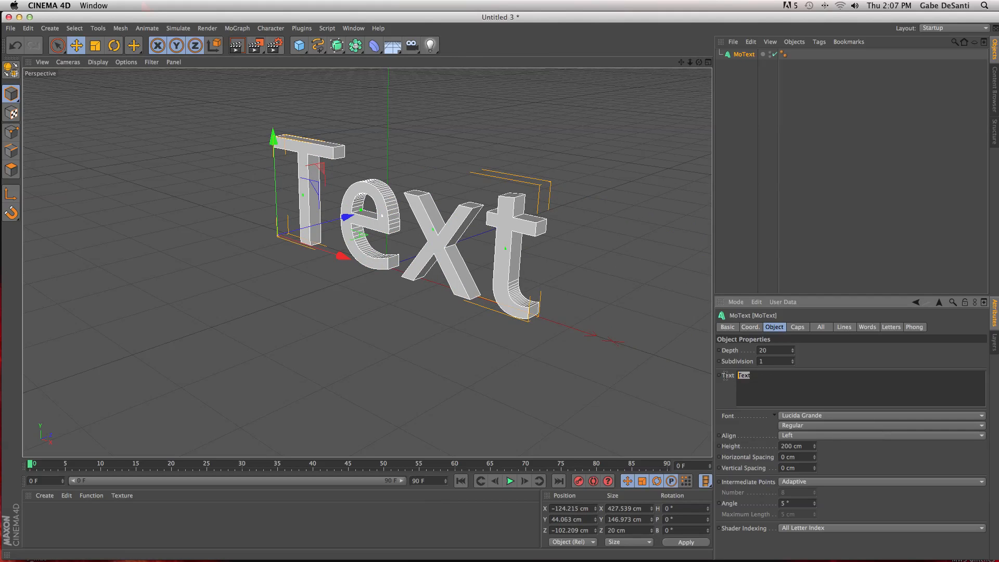
{"action": "key", "text": "BackSpace"}
Set the MoText font to BigNoodleTitling.
{"action": "left_click", "coordinate": [805, 416]}
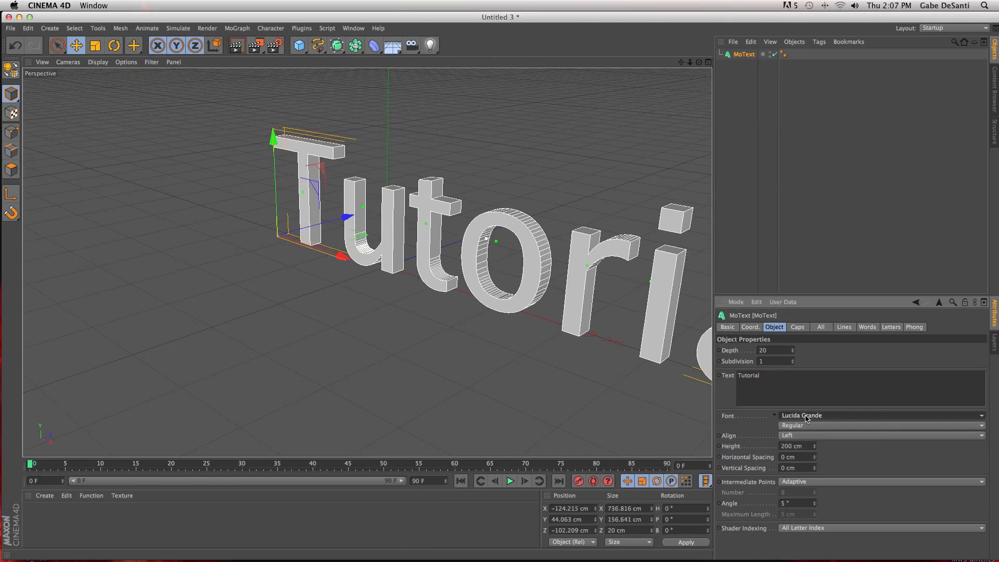
{"action": "scroll", "coordinate": [886, 134], "scroll_direction": "up", "scroll_amount": 10}
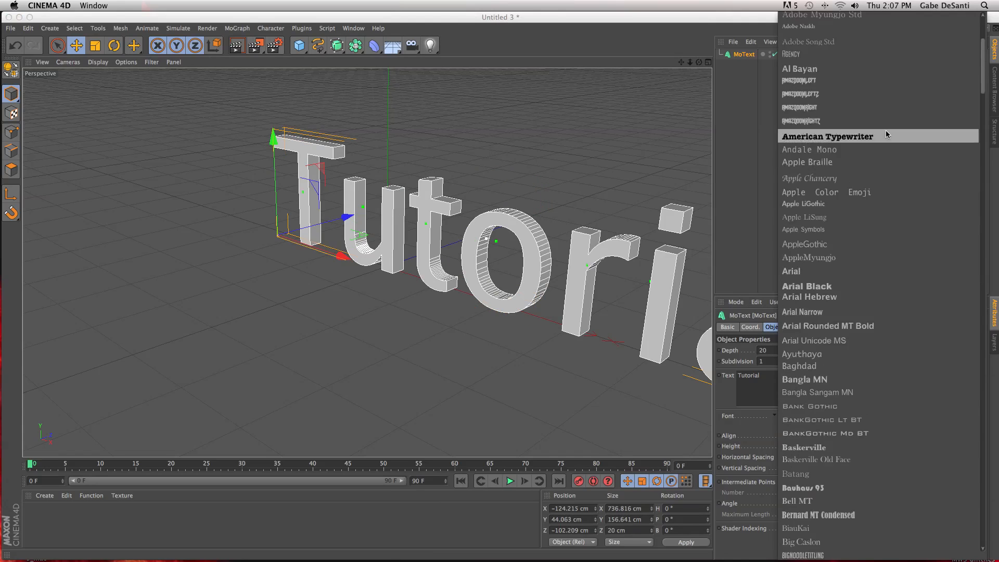
{"action": "scroll", "coordinate": [887, 134], "scroll_direction": "up", "scroll_amount": 2}
{"action": "scroll", "coordinate": [872, 483], "scroll_direction": "down", "scroll_amount": 2}
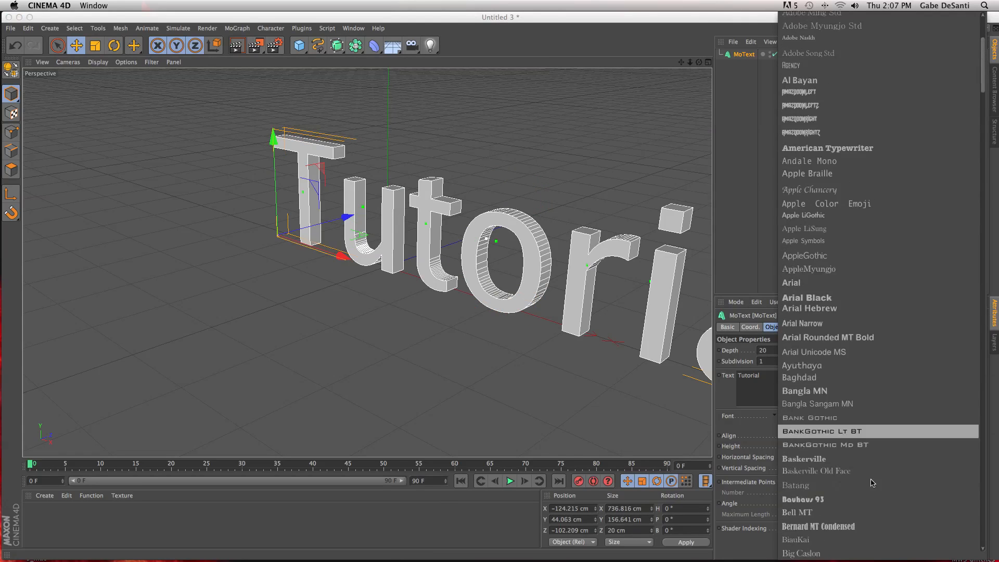
{"action": "scroll", "coordinate": [872, 483], "scroll_direction": "down", "scroll_amount": 3}
{"action": "left_click", "coordinate": [838, 449]}
Move the text near the world centre, to about X -234, Y 33, Z -163 cm, and view it nearly head-on.
{"action": "left_click_drag", "start_coordinate": [505, 342], "coordinate": [376, 312]}
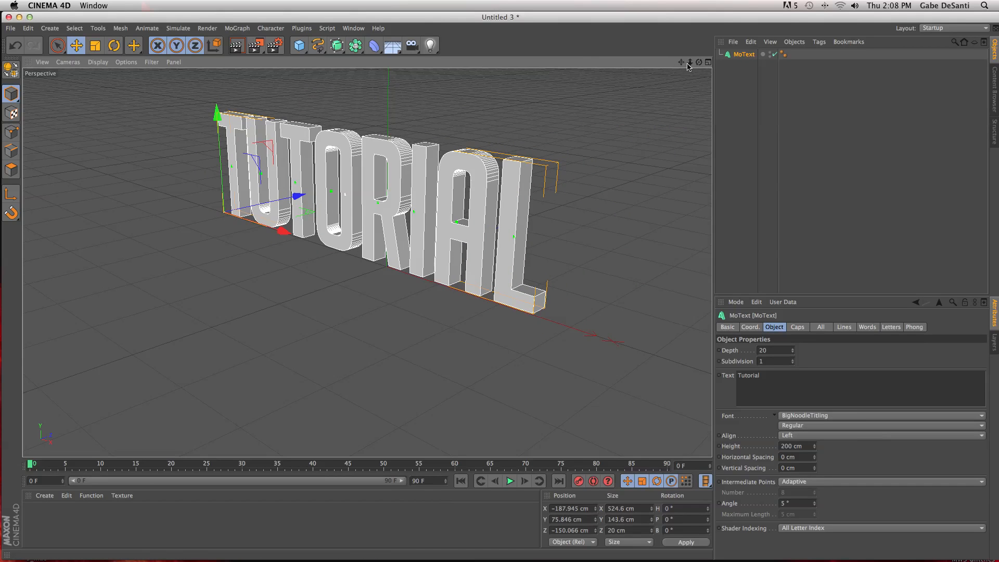
{"action": "left_click_drag", "start_coordinate": [681, 62], "coordinate": [742, 62]}
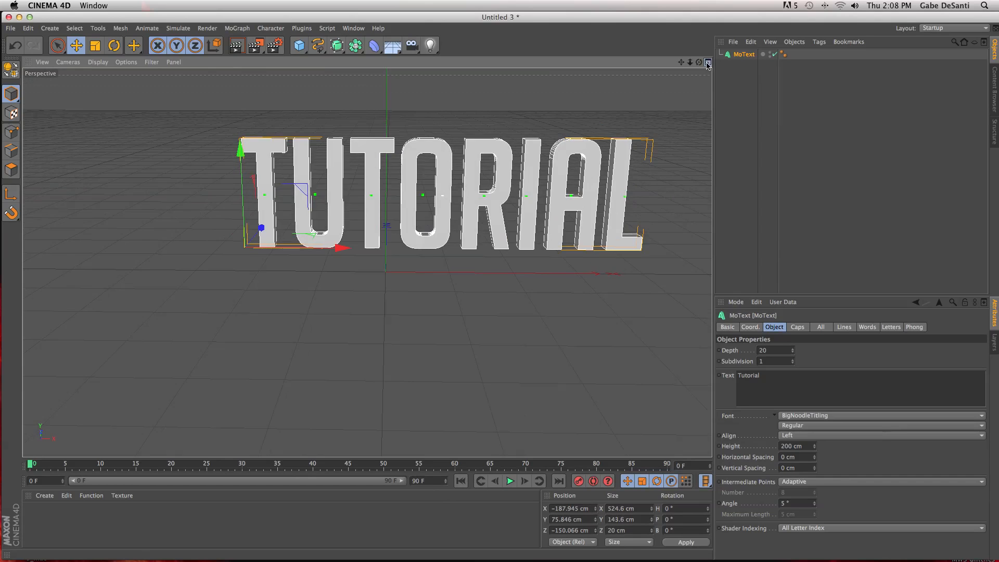
{"action": "left_click", "coordinate": [708, 62]}
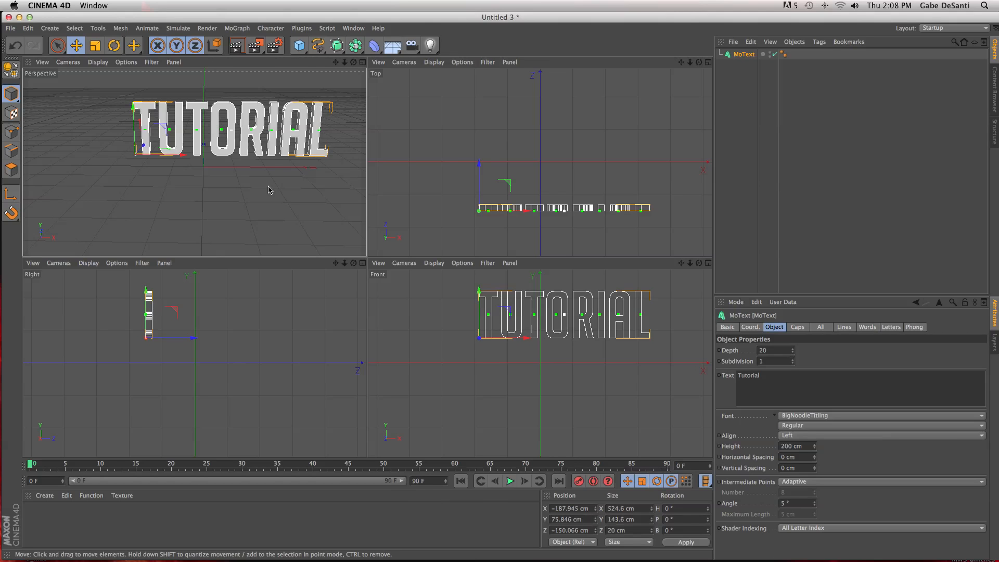
{"action": "left_click", "coordinate": [363, 62]}
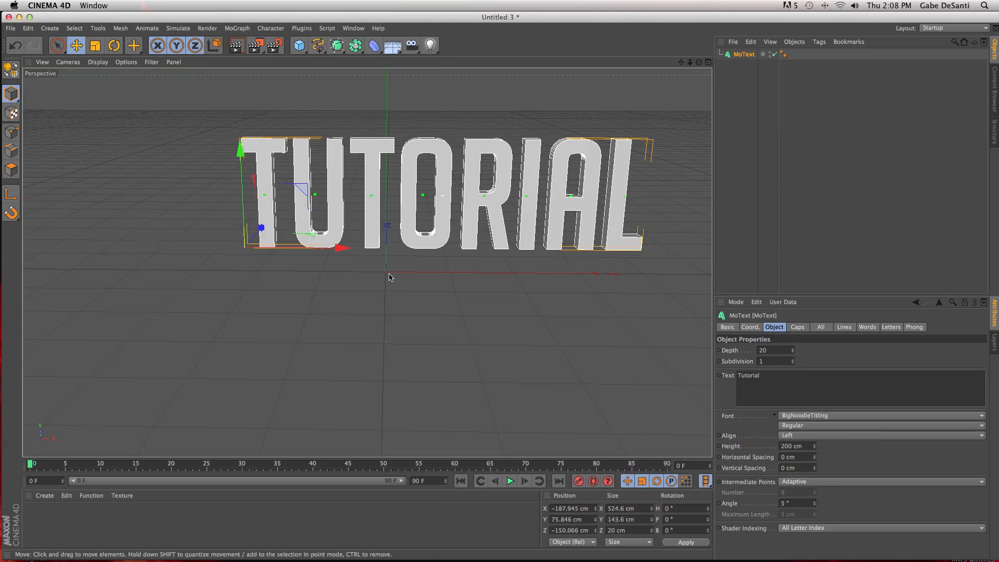
{"action": "left_click_drag", "start_coordinate": [378, 296], "coordinate": [345, 330]}
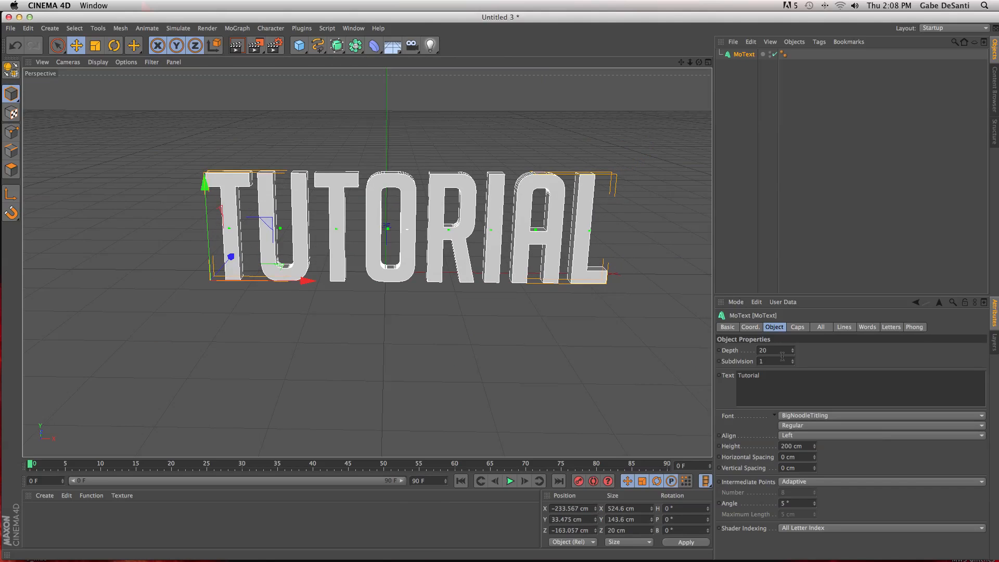
Set the MoText extrusion depth to 100.
{"action": "left_click_drag", "start_coordinate": [781, 350], "coordinate": [748, 350]}
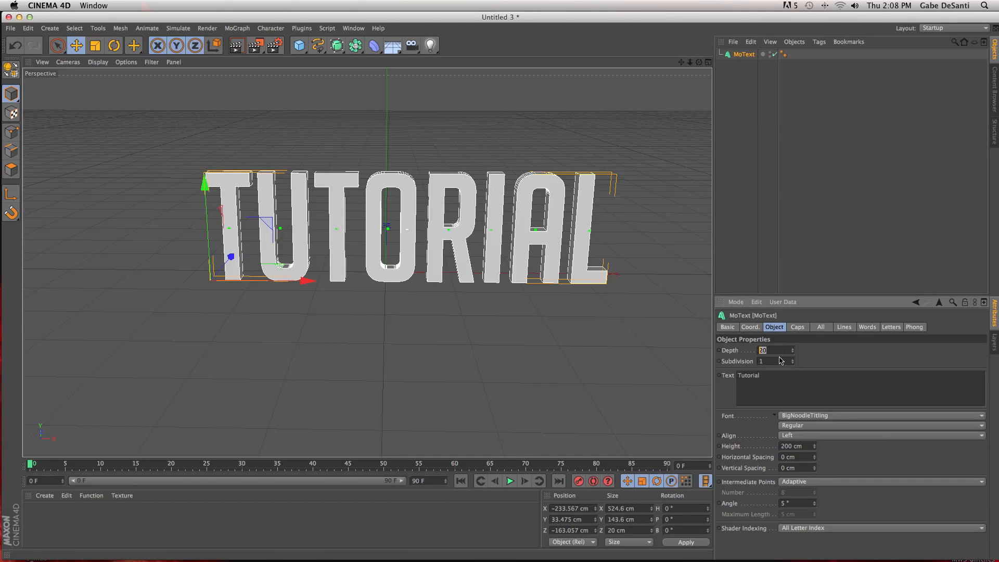
{"action": "type", "text": "1"}
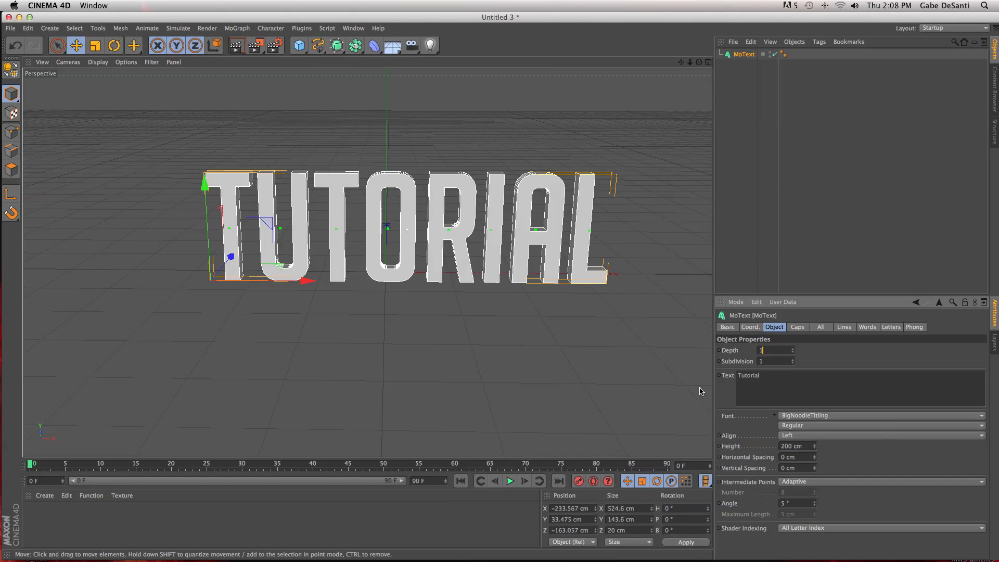
{"action": "type", "text": "00"}
{"action": "key", "text": "Return"}
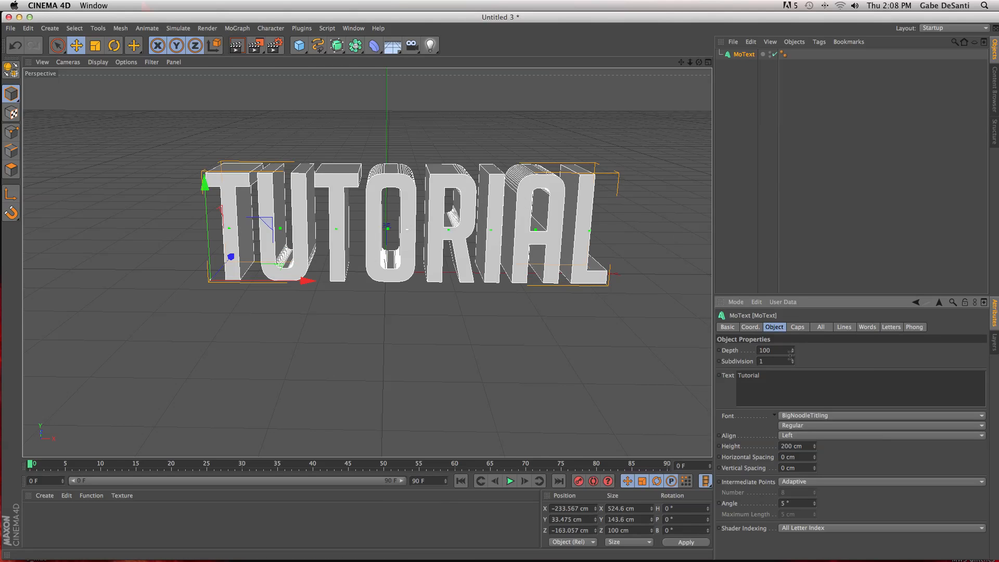
Try a MoText depth of 110 and restore it to 100.
{"action": "left_click_drag", "start_coordinate": [793, 357], "coordinate": [795, 353]}
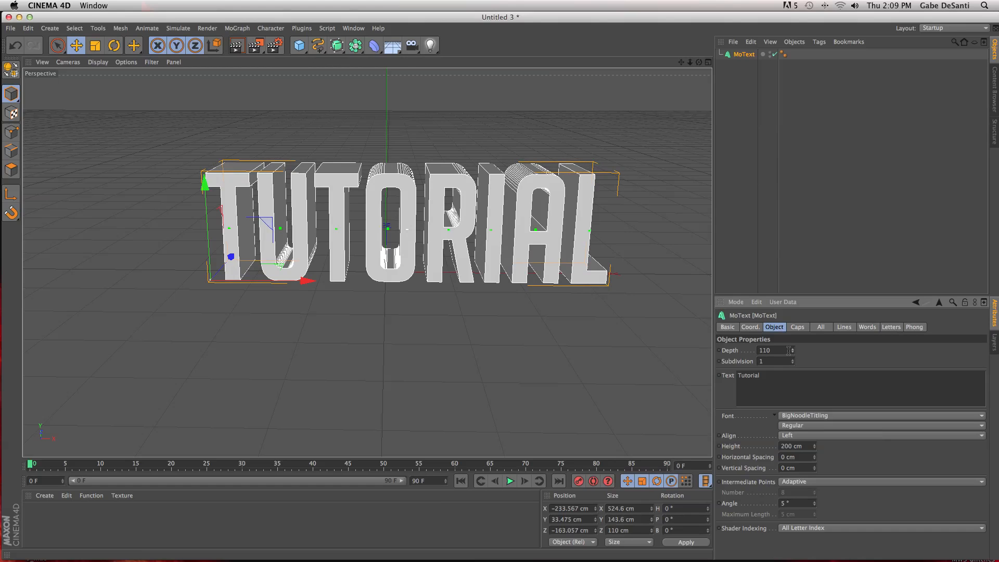
{"action": "key", "text": "Return"}
{"action": "type", "text": "100"}
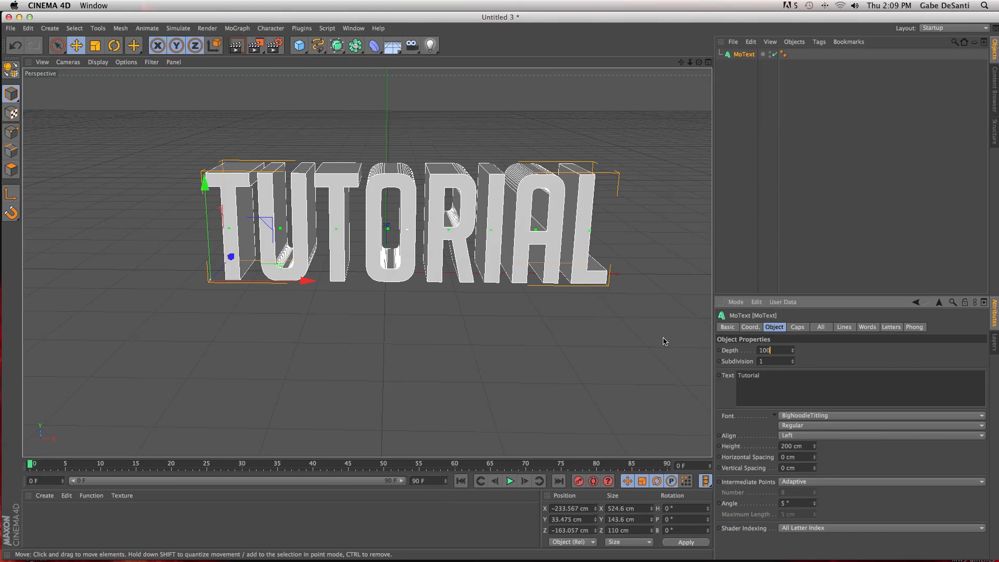
{"action": "key", "text": "Return"}
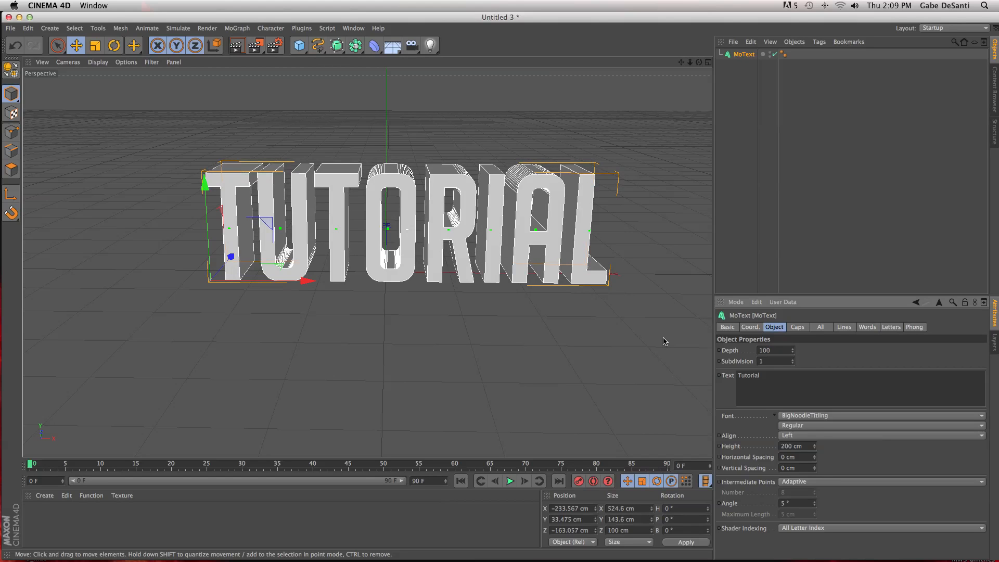
Shift the text to about X -255, Y 27, Z -165 cm and render the active view before and after the move.
{"action": "left_click_drag", "start_coordinate": [699, 62], "coordinate": [701, 65]}
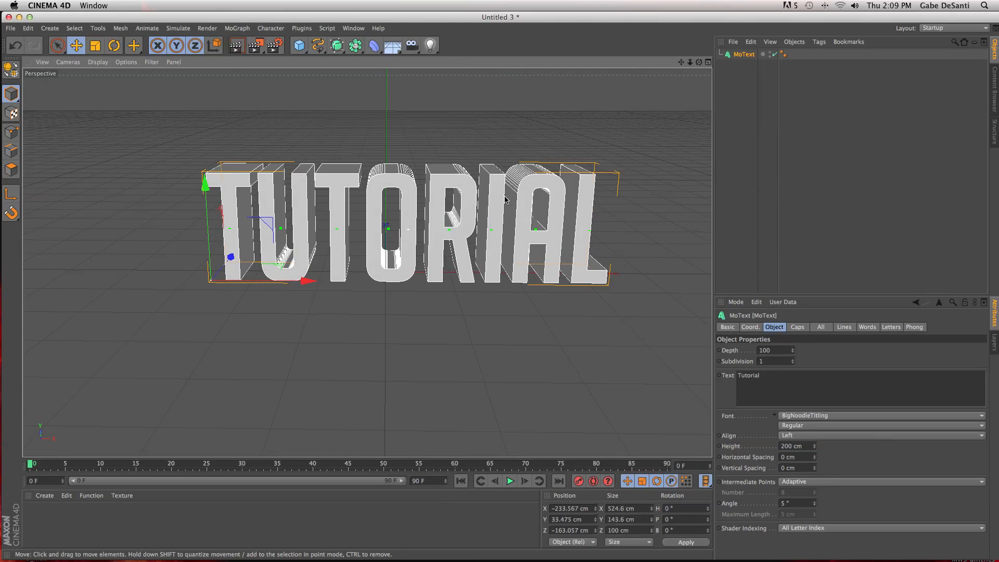
{"action": "left_click", "coordinate": [237, 48]}
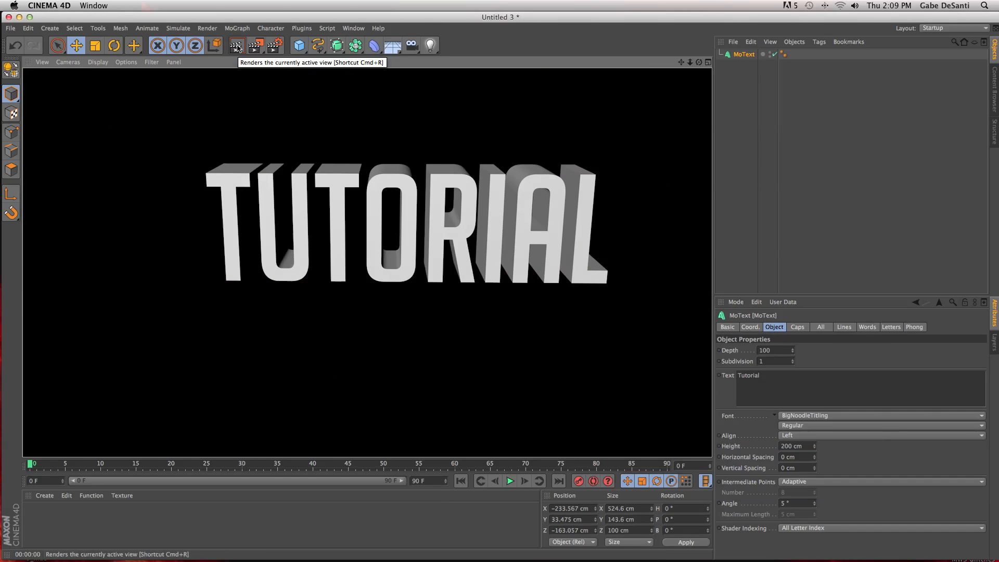
{"action": "mouse_move", "coordinate": [420, 138]}
{"action": "left_mouse_down"}
{"action": "mouse_move", "coordinate": [386, 142]}
{"action": "mouse_move", "coordinate": [419, 144]}
{"action": "left_mouse_up"}
{"action": "left_click", "coordinate": [245, 47]}
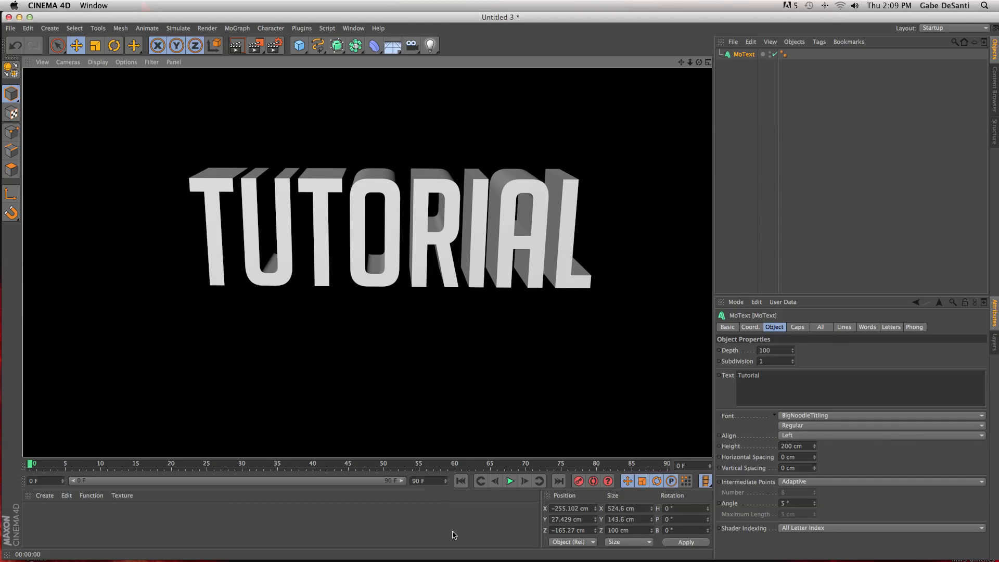
Create a new material and set its color to red (RGB 217, 0, 0).
{"action": "double_click", "coordinate": [333, 513]}
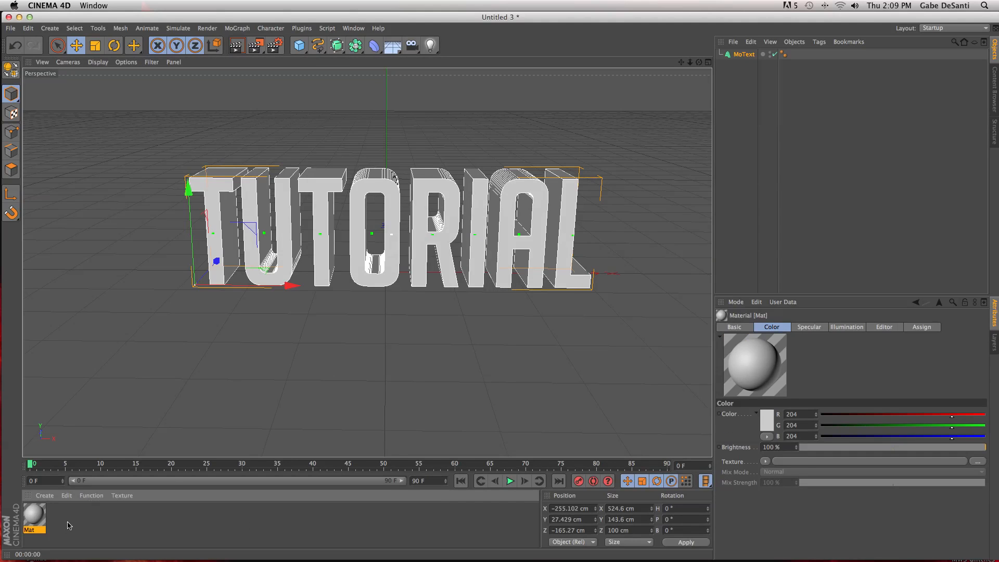
{"action": "double_click", "coordinate": [32, 518]}
{"action": "left_click", "coordinate": [189, 183]}
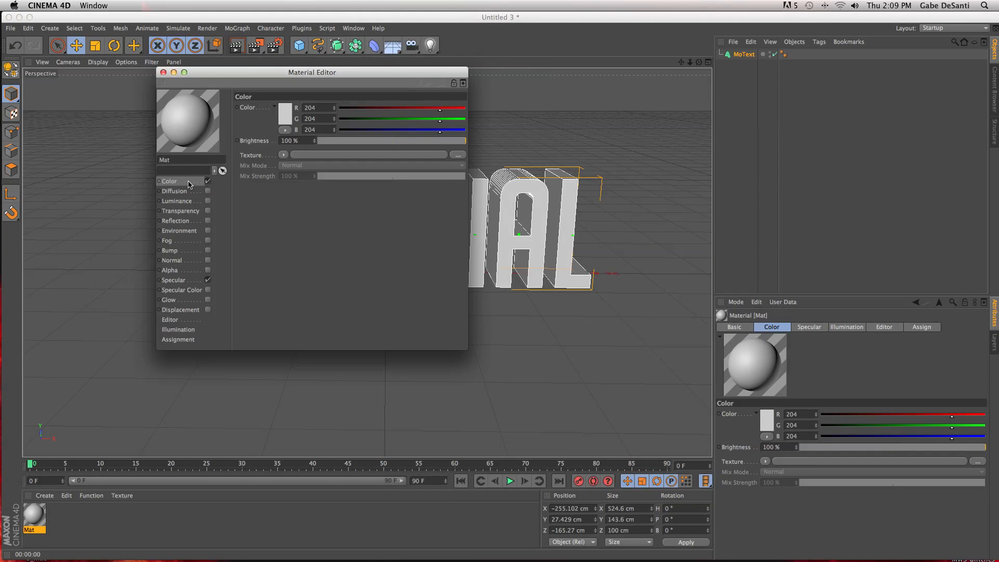
{"action": "left_click", "coordinate": [287, 118]}
{"action": "left_click_drag", "start_coordinate": [272, 102], "coordinate": [265, 80]}
{"action": "left_click", "coordinate": [304, 157]}
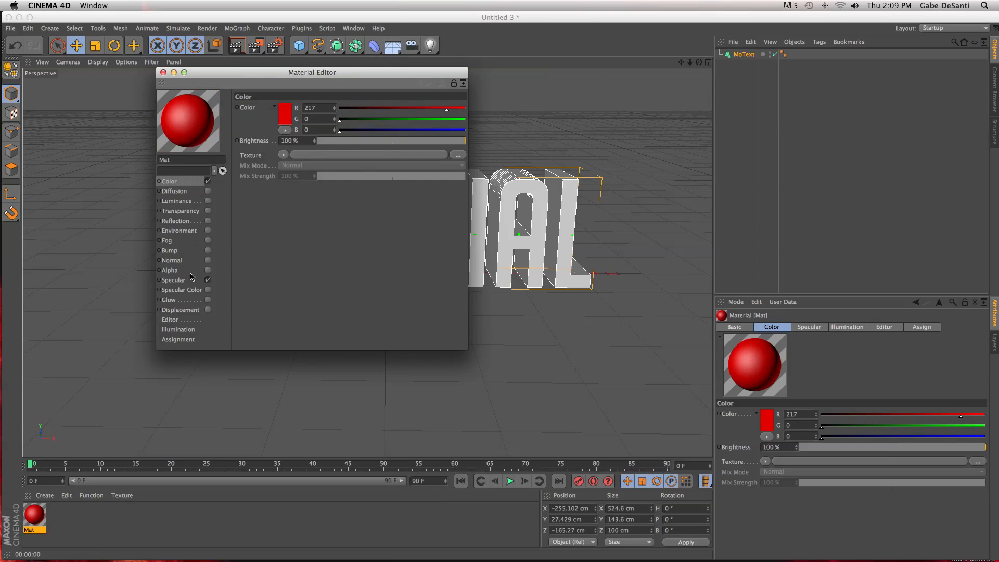
Compare the red material with and without its Specular channel and leave the channel disabled.
{"action": "left_click", "coordinate": [209, 281]}
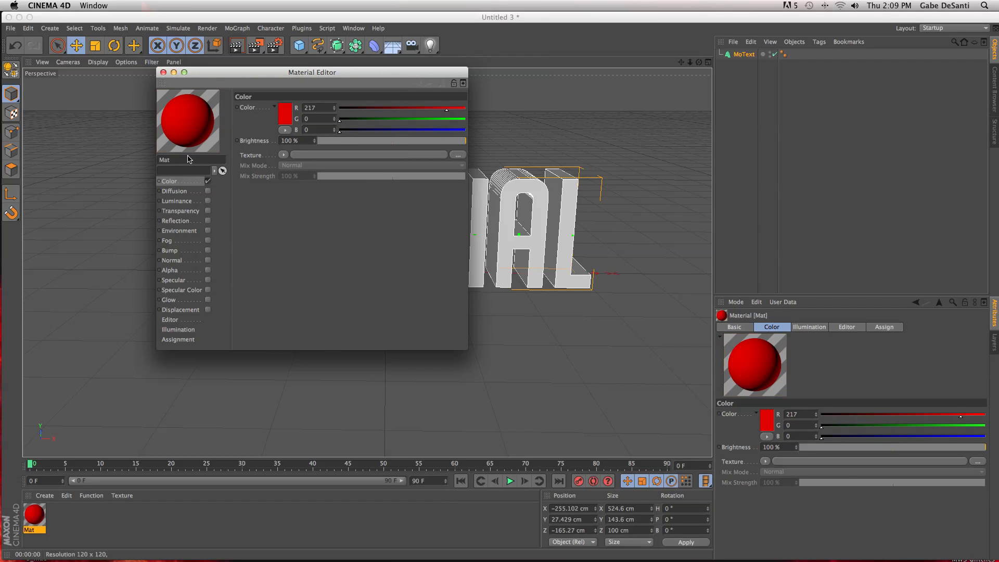
{"action": "left_click", "coordinate": [208, 281]}
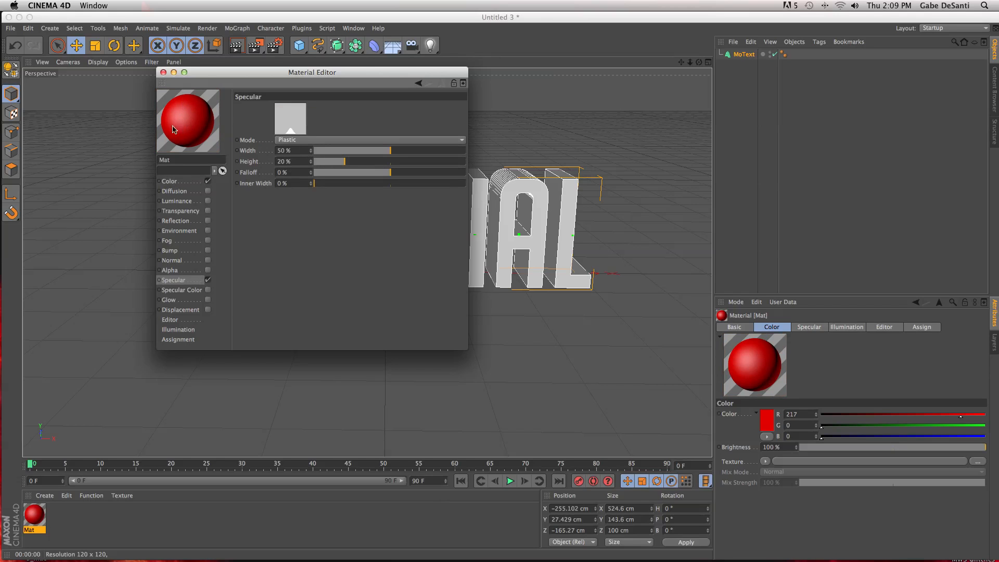
{"action": "left_click", "coordinate": [209, 280]}
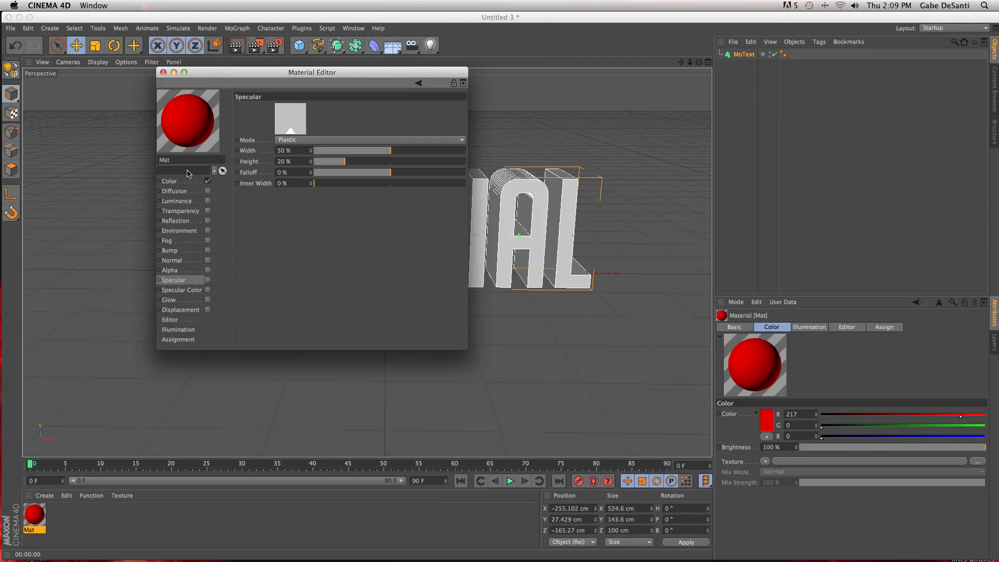
Try the red material on the whole MoText object and delete its texture tag again.
{"action": "left_click", "coordinate": [162, 72]}
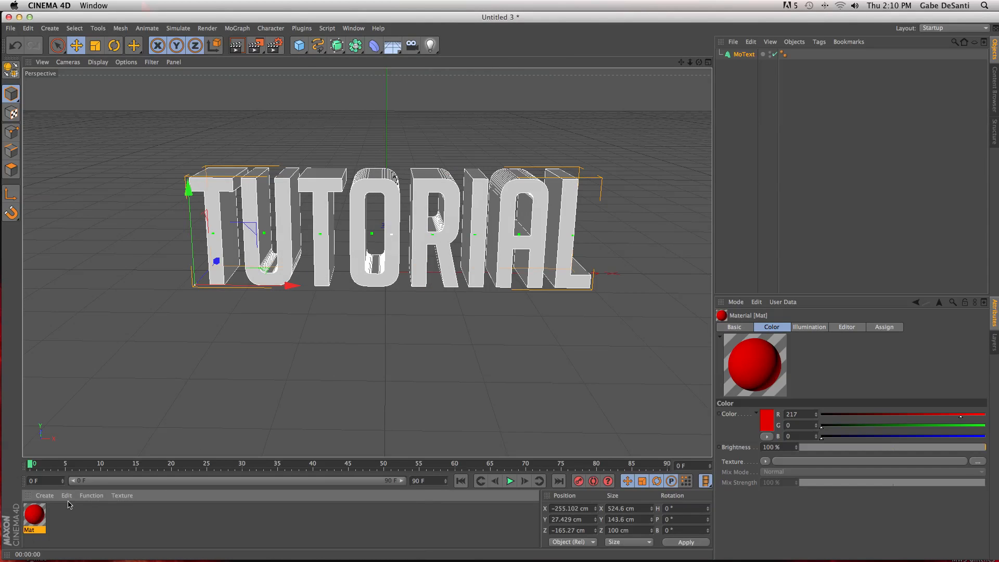
{"action": "left_click_drag", "start_coordinate": [33, 520], "coordinate": [276, 280]}
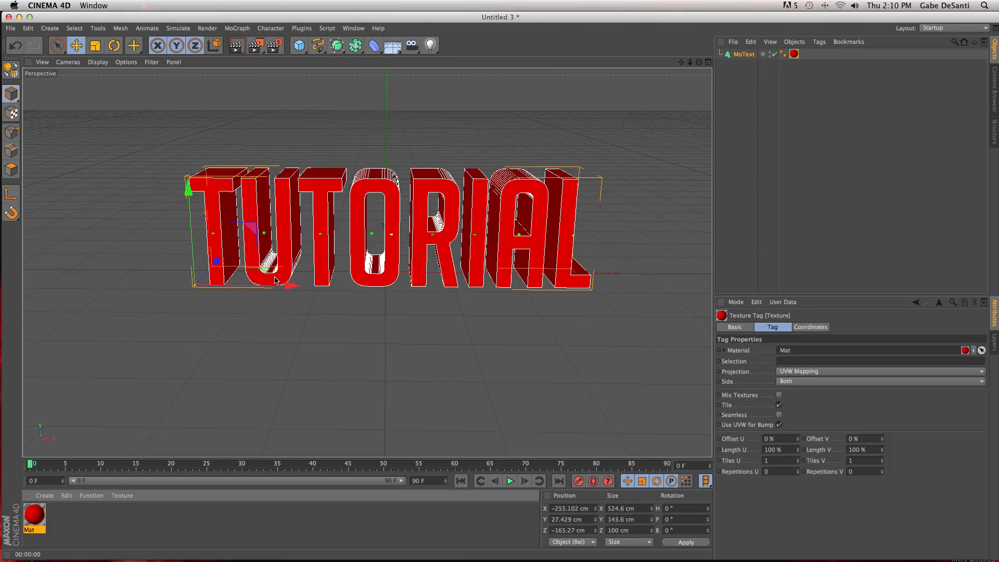
{"action": "left_click", "coordinate": [798, 71]}
{"action": "left_click", "coordinate": [794, 54]}
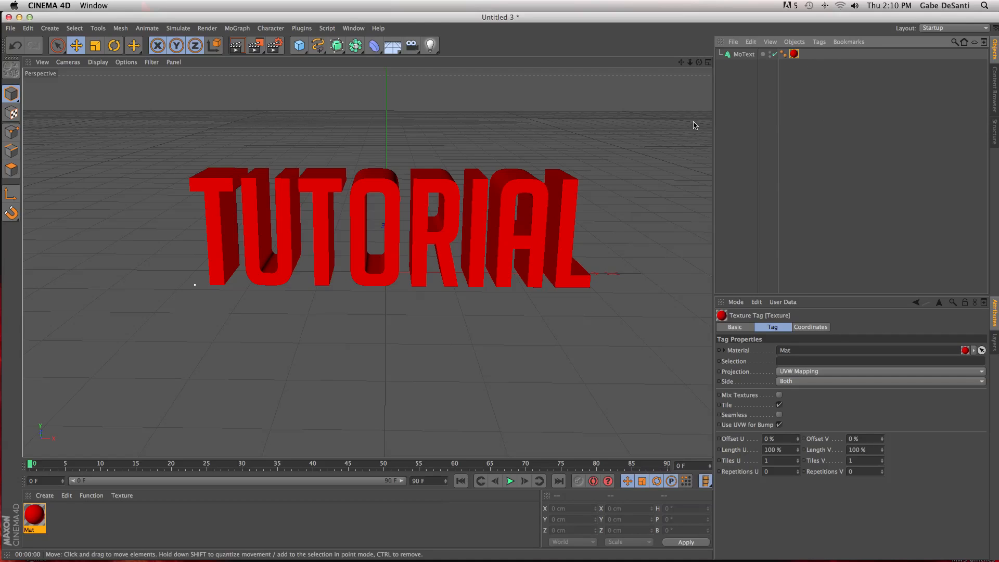
{"action": "key", "text": "Delete"}
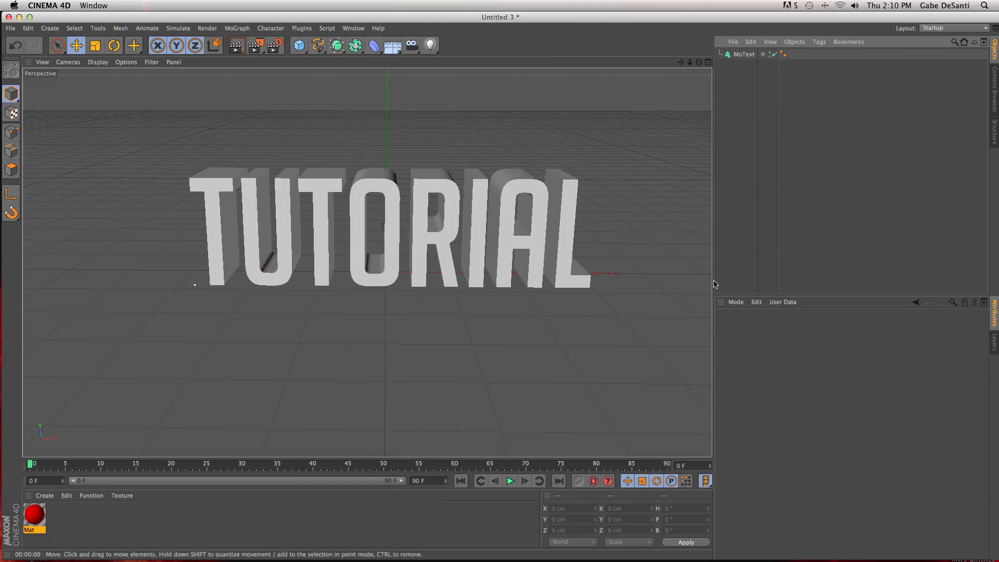
Create a second material with a black color (RGB 0, 0, 0) and disable its Specular channel.
{"action": "left_click", "coordinate": [40, 520]}
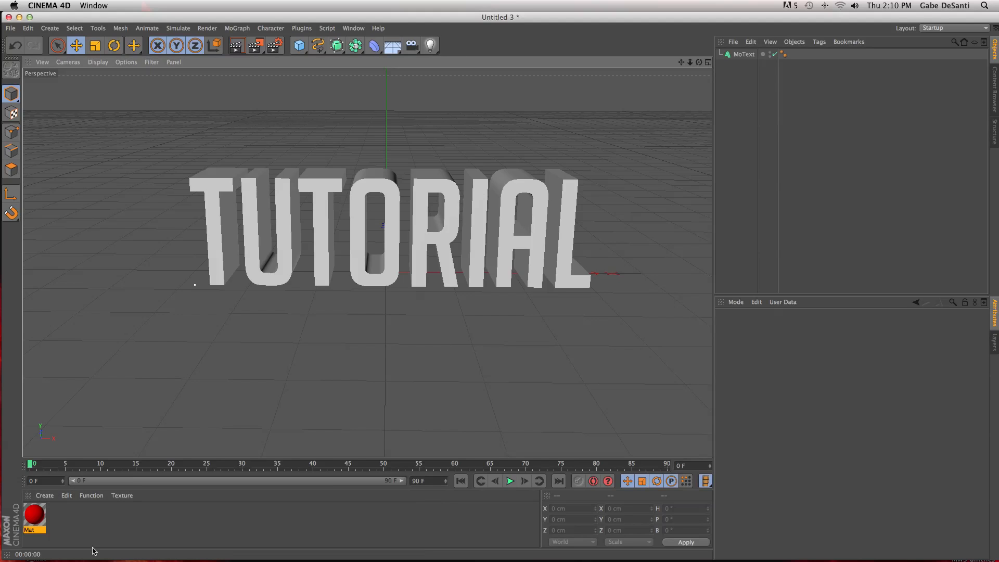
{"action": "double_click", "coordinate": [125, 529]}
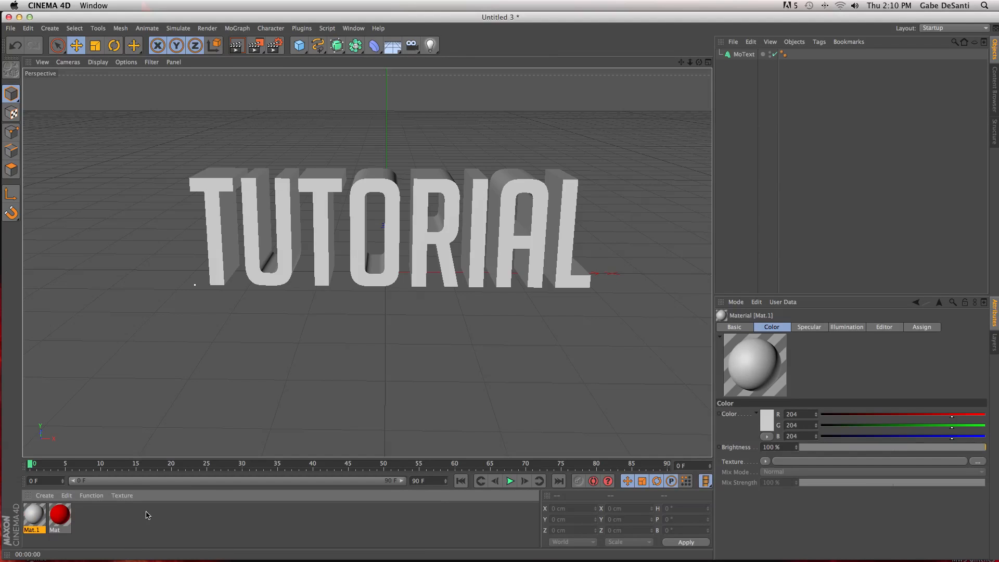
{"action": "double_click", "coordinate": [32, 515]}
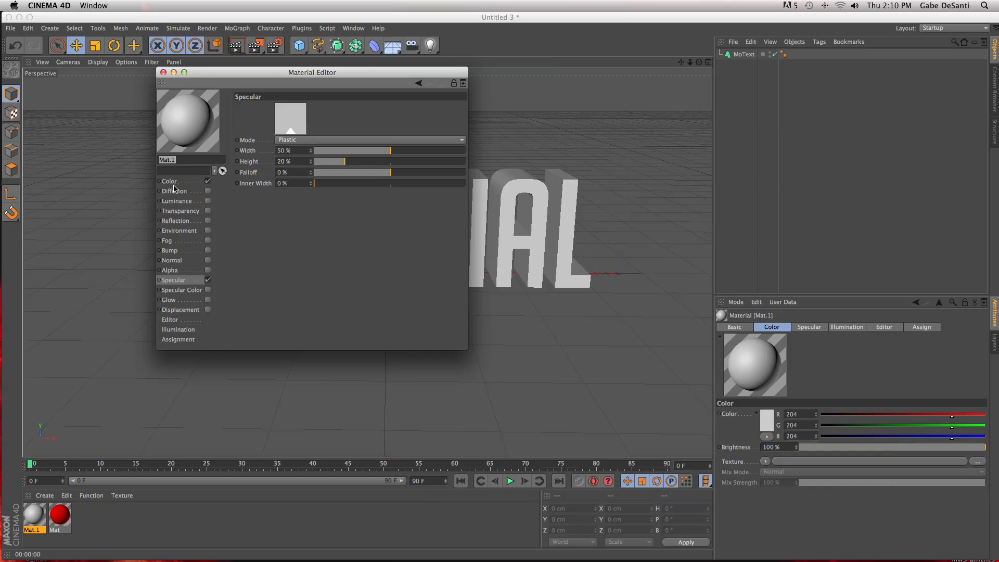
{"action": "left_click", "coordinate": [173, 182]}
{"action": "left_click", "coordinate": [285, 113]}
{"action": "left_click_drag", "start_coordinate": [247, 130], "coordinate": [222, 144]}
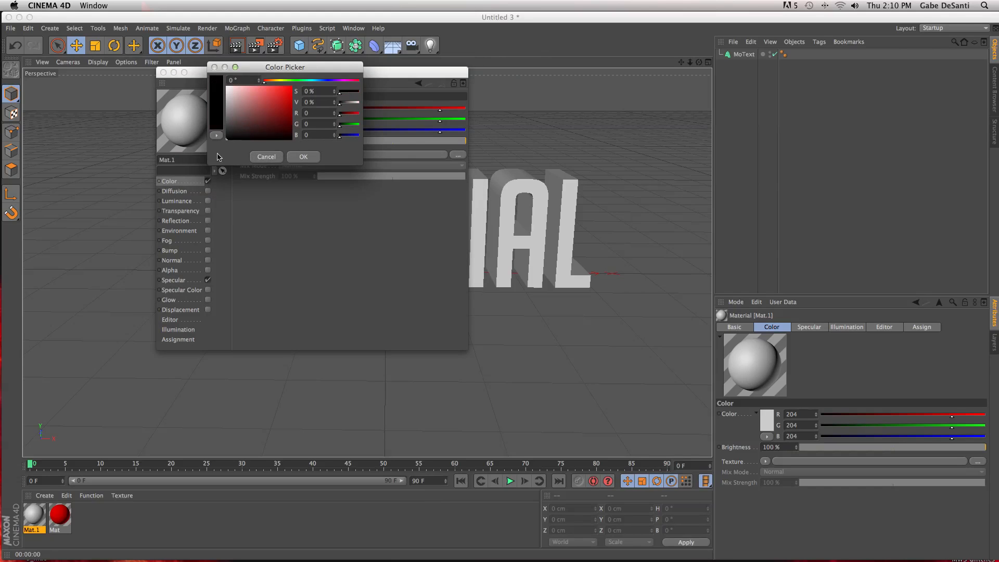
{"action": "left_click", "coordinate": [303, 155]}
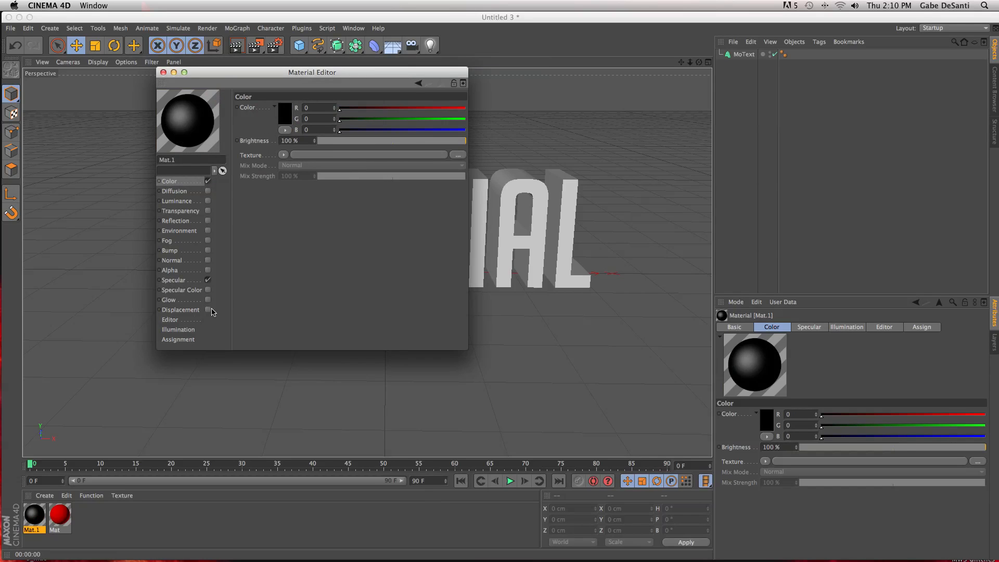
{"action": "left_click", "coordinate": [208, 282]}
{"action": "left_click", "coordinate": [163, 73]}
Apply the black and red materials to the text, restrict the red one to selection C1, and render the active view.
{"action": "left_click_drag", "start_coordinate": [38, 520], "coordinate": [290, 273]}
{"action": "left_click_drag", "start_coordinate": [58, 518], "coordinate": [286, 253]}
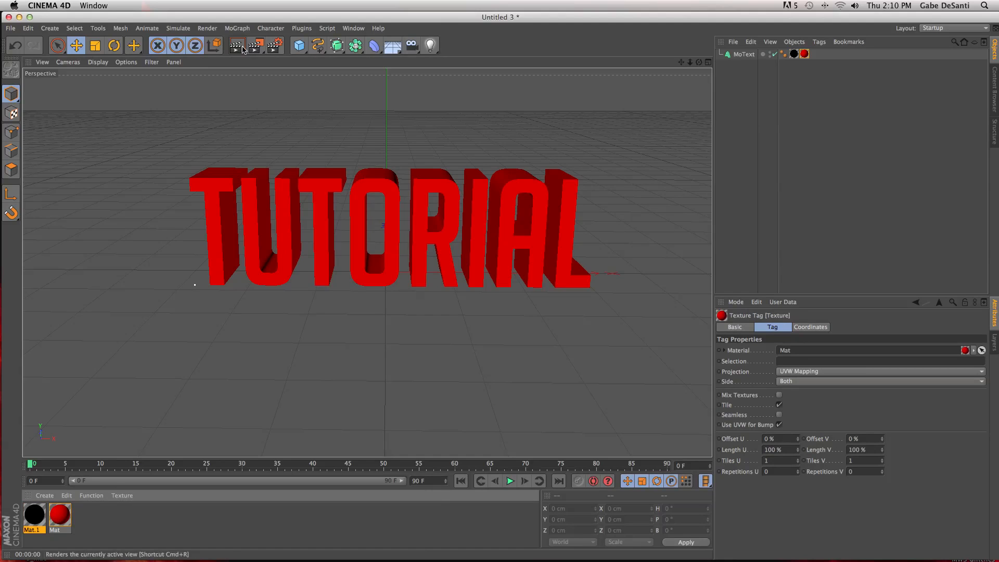
{"action": "left_click", "coordinate": [791, 362]}
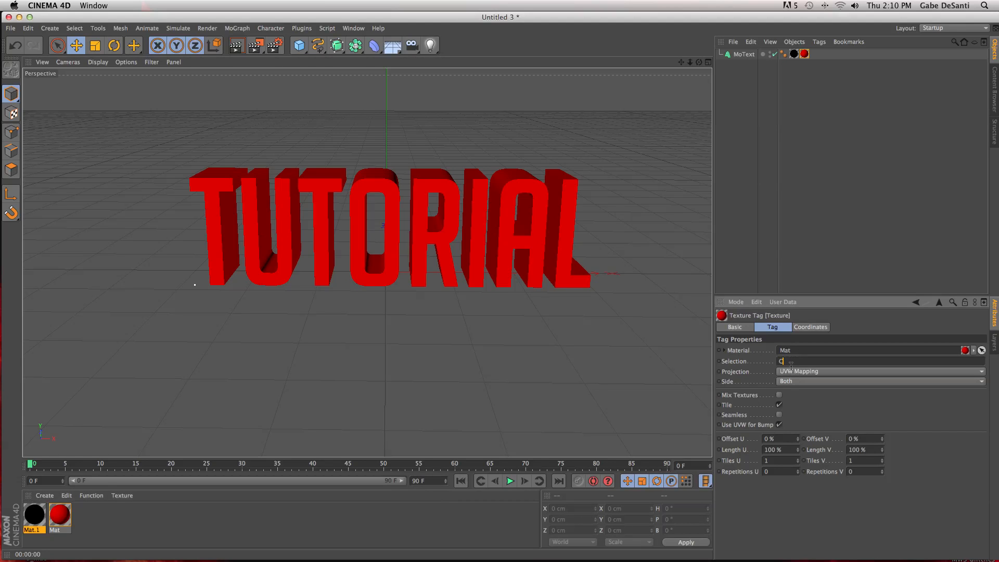
{"action": "type", "text": "C1"}
{"action": "key", "text": "Return"}
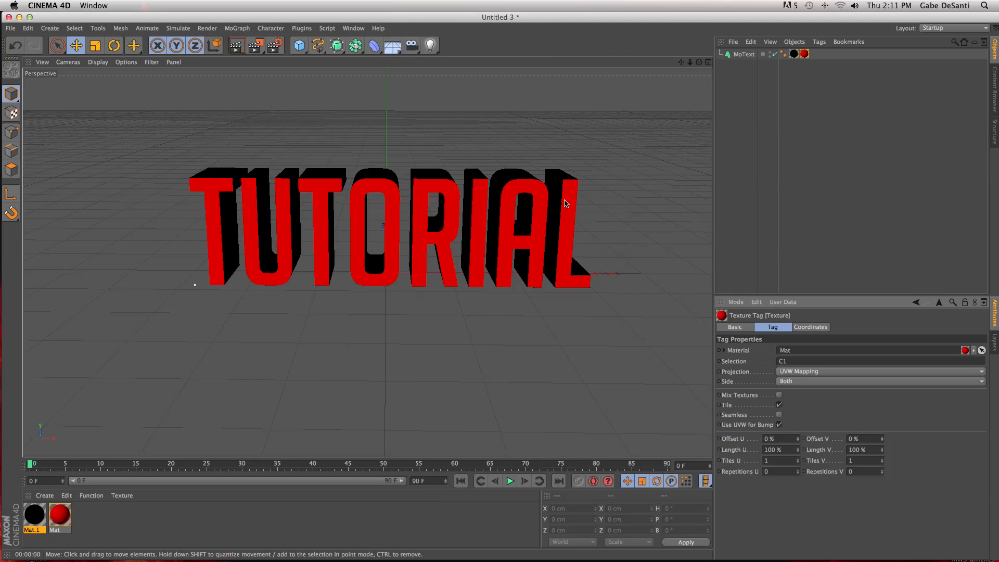
{"action": "left_click", "coordinate": [235, 52]}
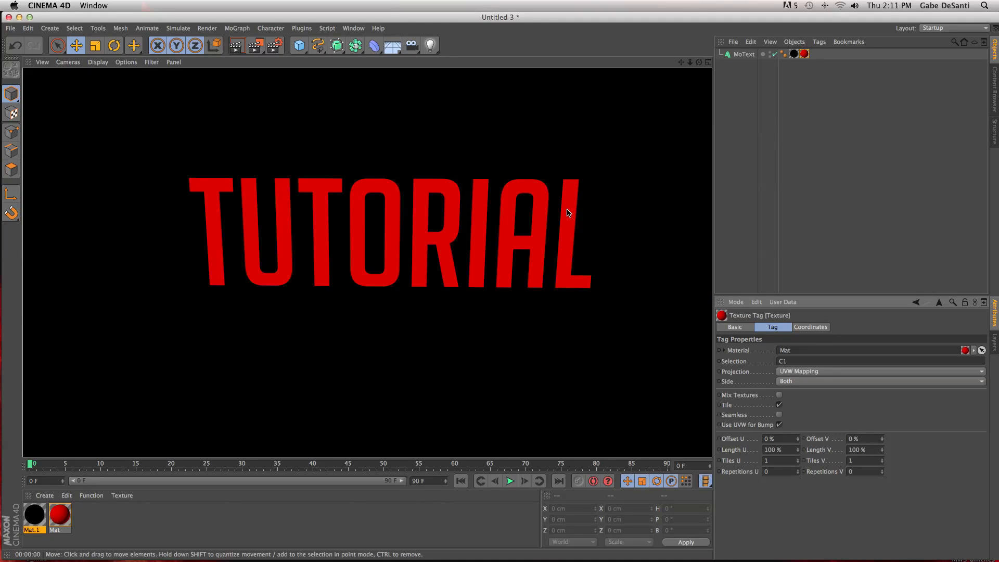
{"action": "left_click", "coordinate": [399, 106]}
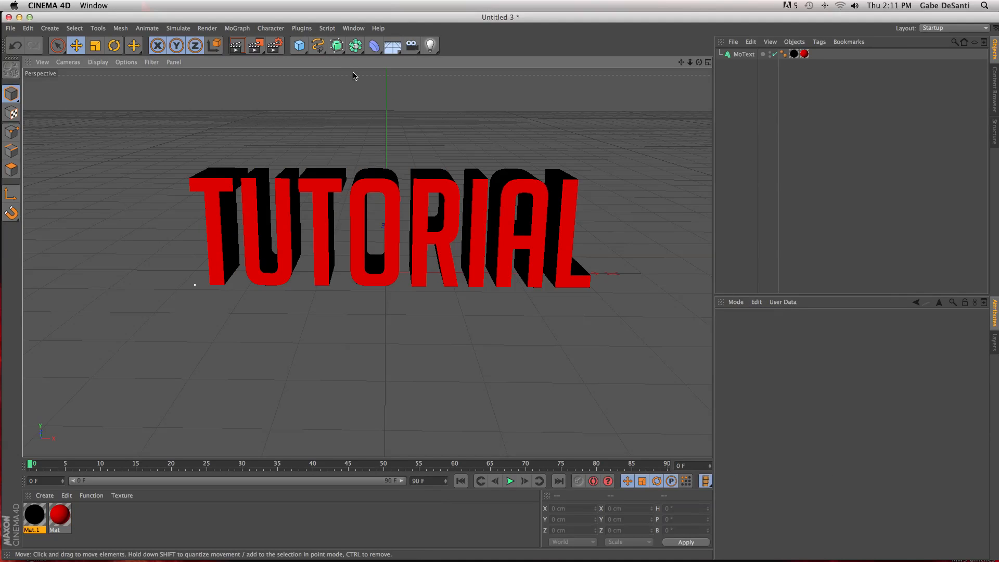
Add a Floor and a Sky object to the scene and render the active view.
{"action": "left_click", "coordinate": [396, 47]}
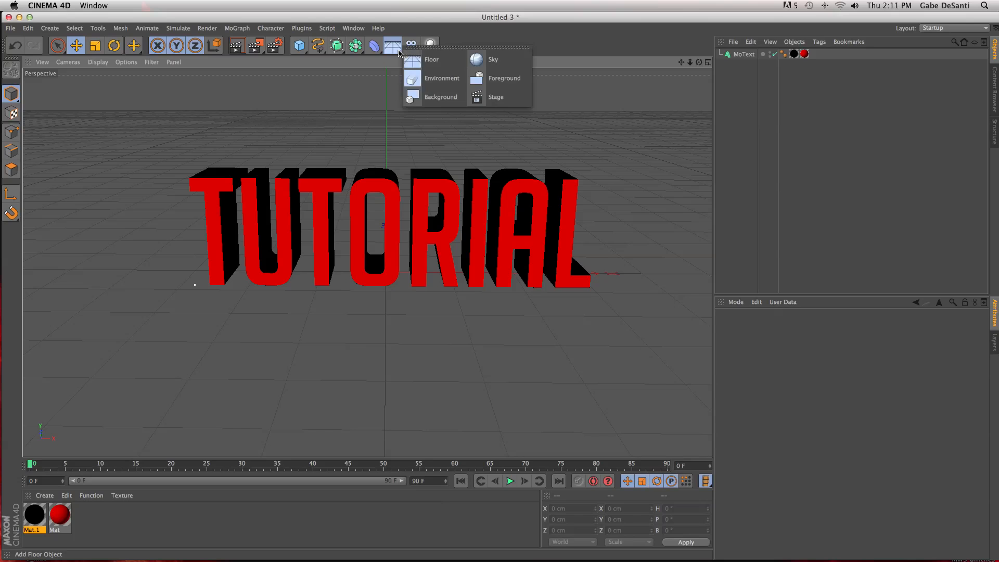
{"action": "left_click", "coordinate": [416, 60]}
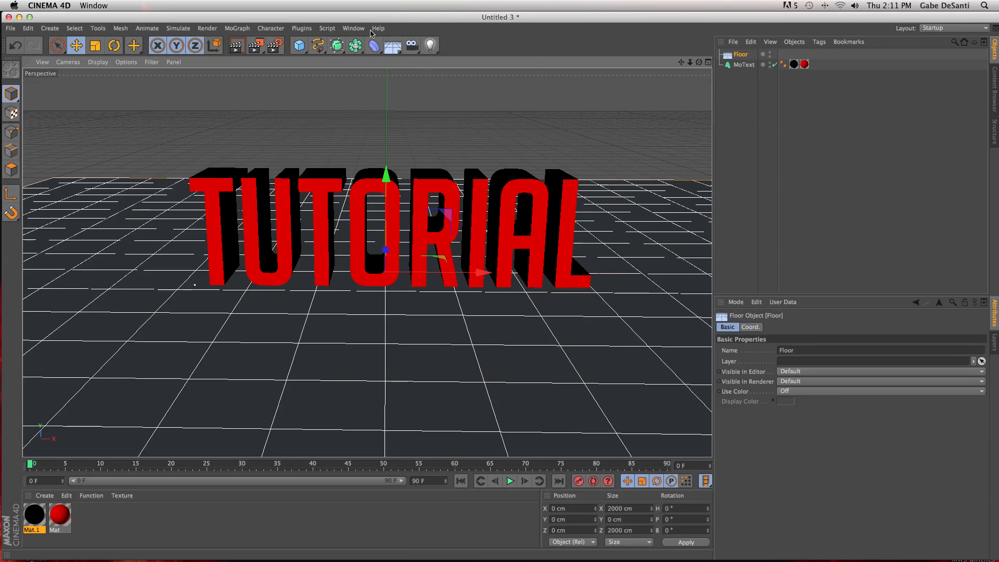
{"action": "left_click", "coordinate": [392, 47]}
{"action": "left_click", "coordinate": [497, 61]}
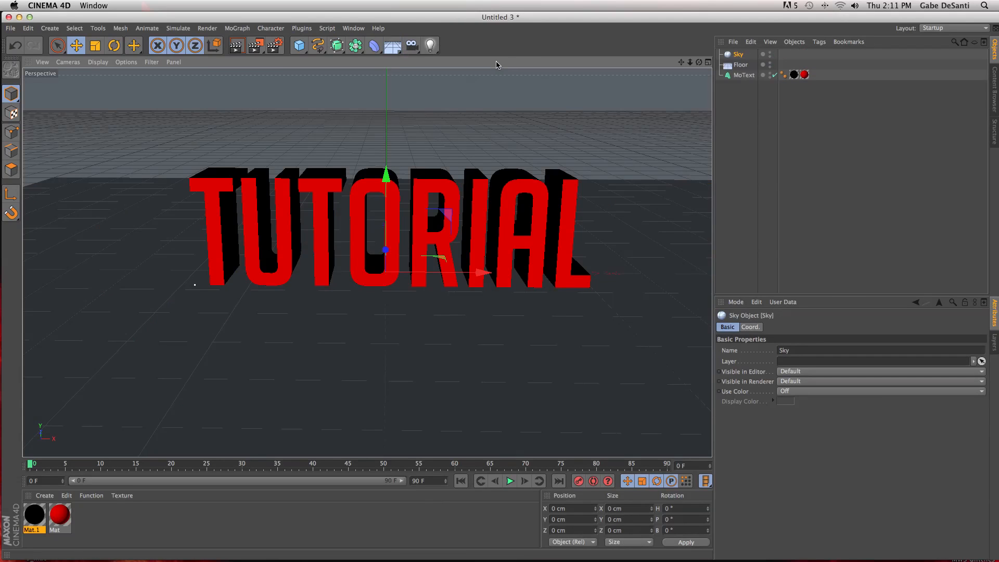
{"action": "left_click", "coordinate": [240, 46]}
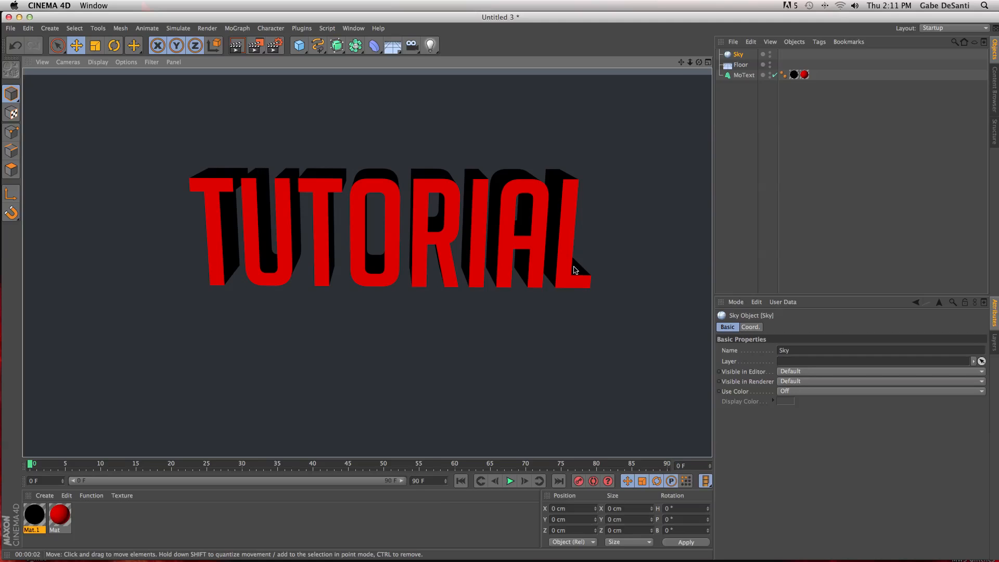
Add a light above and in front of the text at about X -190, Y 261, Z -418 cm, checking it with a render.
{"action": "left_click", "coordinate": [432, 47]}
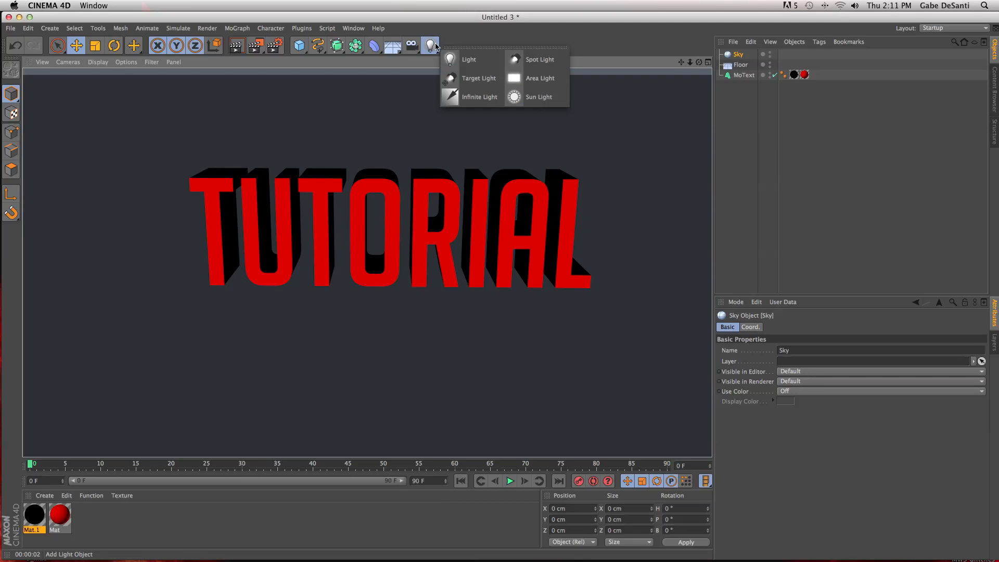
{"action": "left_click", "coordinate": [464, 57]}
{"action": "left_click_drag", "start_coordinate": [384, 208], "coordinate": [379, 89]}
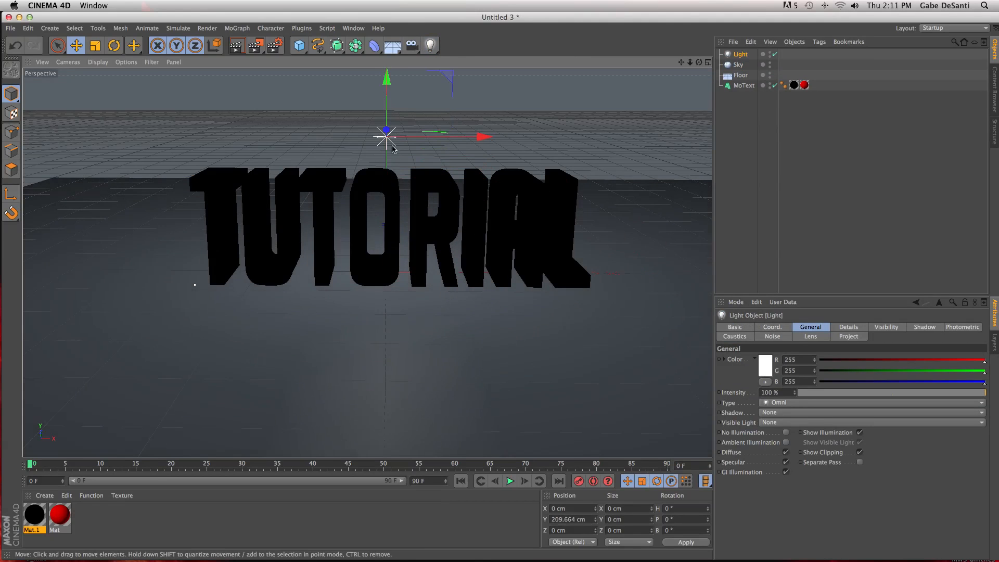
{"action": "left_click_drag", "start_coordinate": [394, 144], "coordinate": [167, 163]}
{"action": "left_click_drag", "start_coordinate": [278, 151], "coordinate": [379, 150]}
{"action": "left_click_drag", "start_coordinate": [287, 101], "coordinate": [500, 288]}
{"action": "left_click_drag", "start_coordinate": [299, 129], "coordinate": [218, 177]}
{"action": "left_click_drag", "start_coordinate": [176, 101], "coordinate": [172, 47]}
{"action": "left_click_drag", "start_coordinate": [253, 145], "coordinate": [202, 129]}
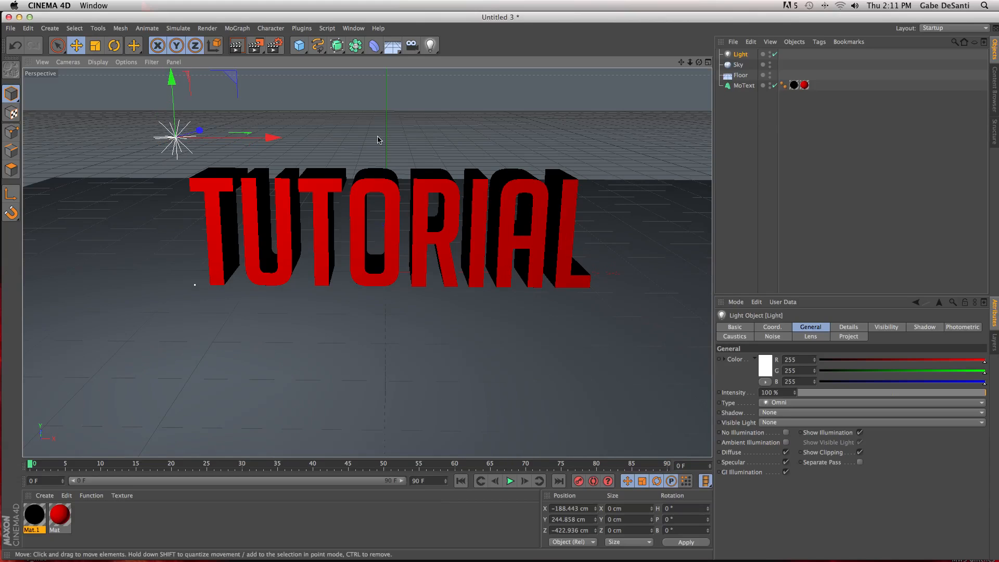
{"action": "left_click", "coordinate": [237, 46]}
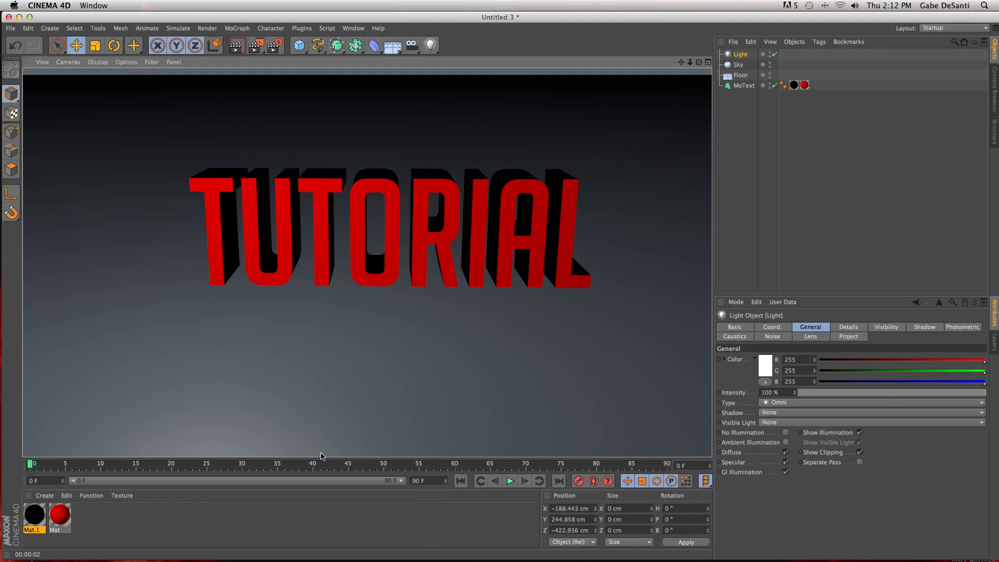
{"action": "mouse_move", "coordinate": [508, 252]}
{"action": "left_mouse_down"}
{"action": "mouse_move", "coordinate": [511, 279]}
{"action": "mouse_move", "coordinate": [506, 232]}
{"action": "left_mouse_up"}
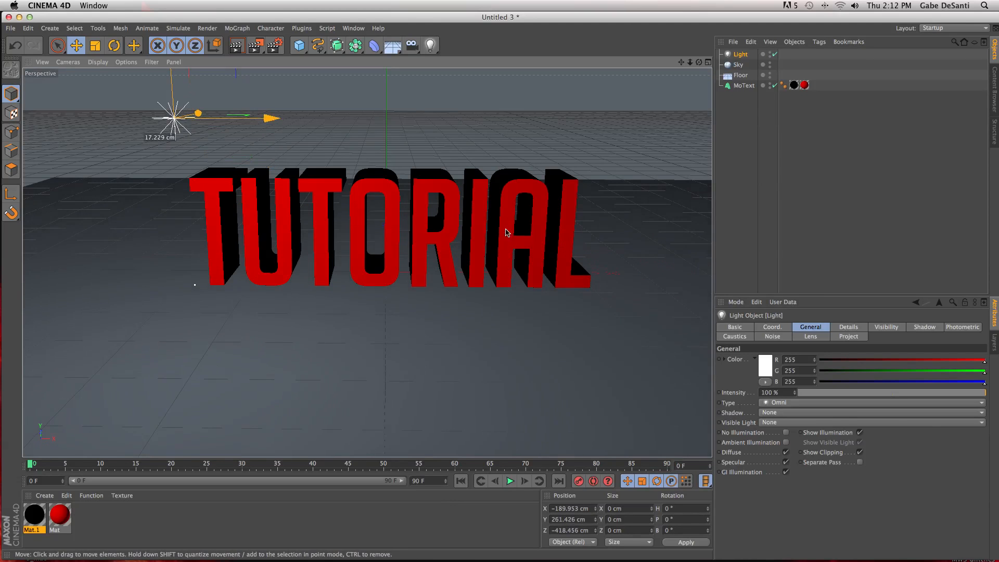
Set the render's save file to Tutorial on the Desktop in the render settings.
{"action": "left_click", "coordinate": [753, 85]}
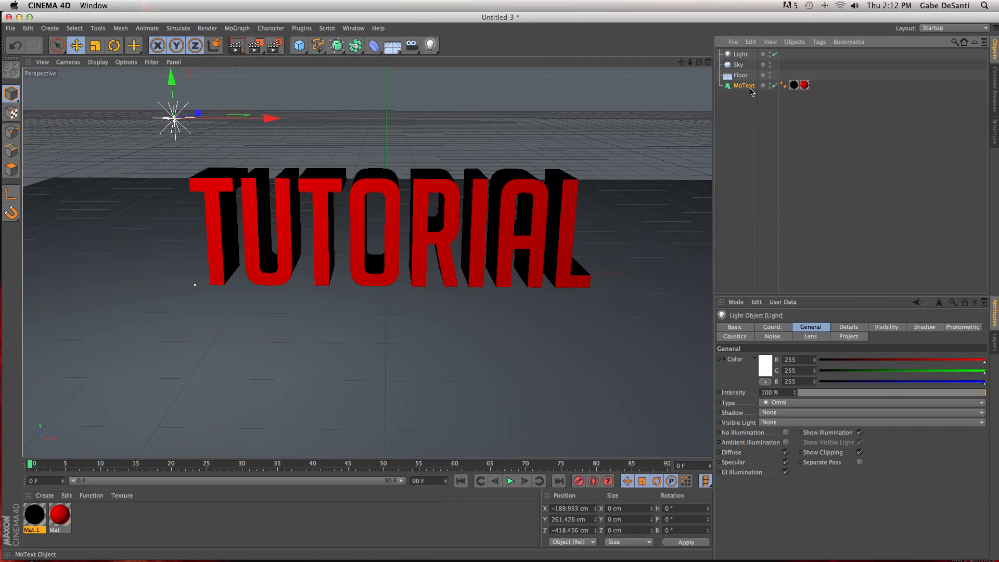
{"action": "left_click", "coordinate": [276, 45]}
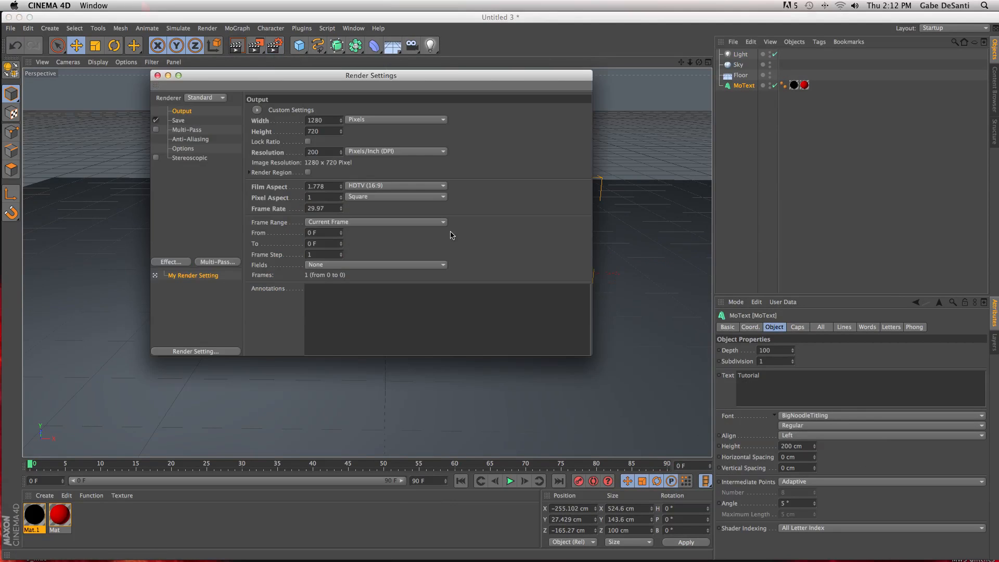
{"action": "left_click", "coordinate": [179, 121]}
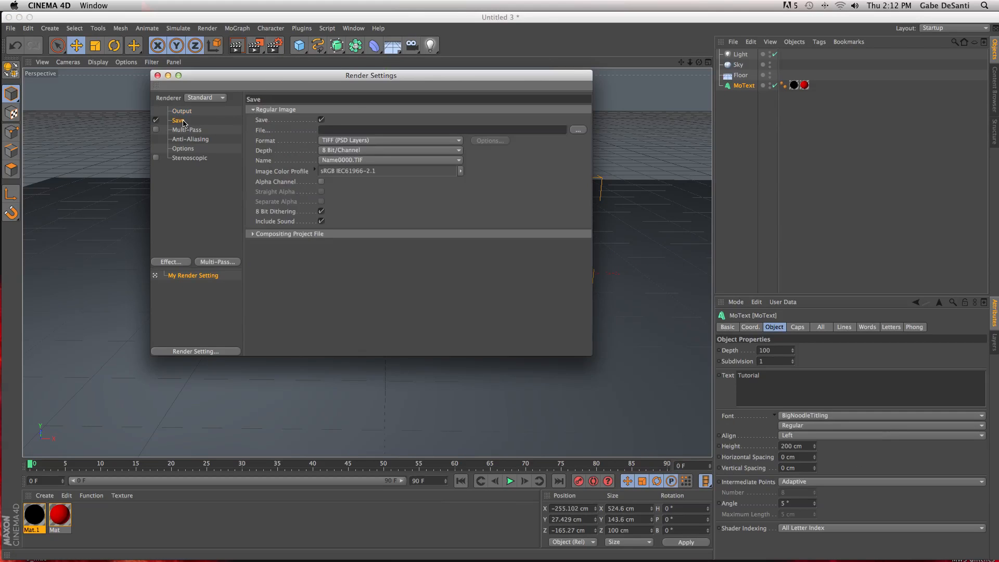
{"action": "left_click", "coordinate": [578, 130]}
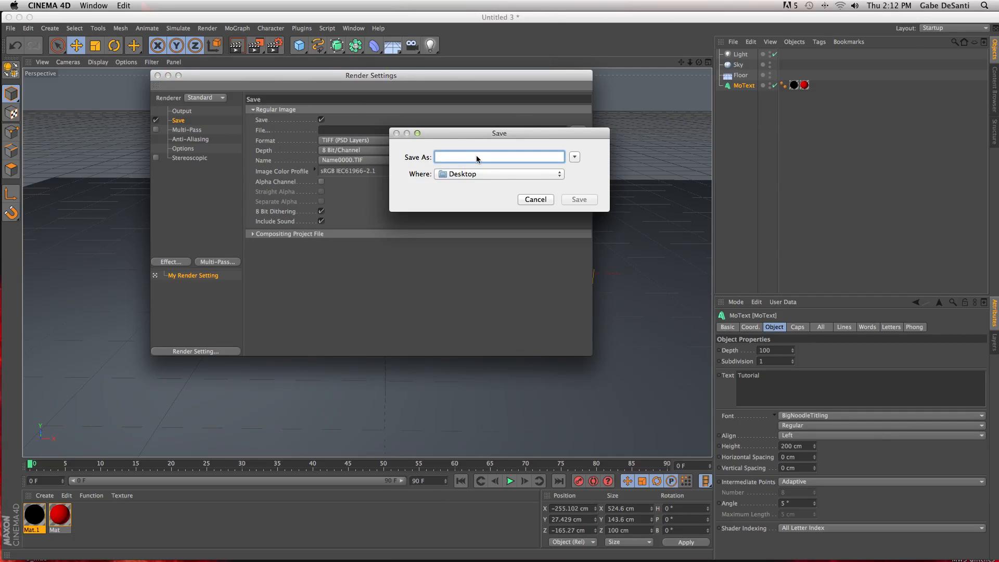
{"action": "type", "text": "Tutori"}
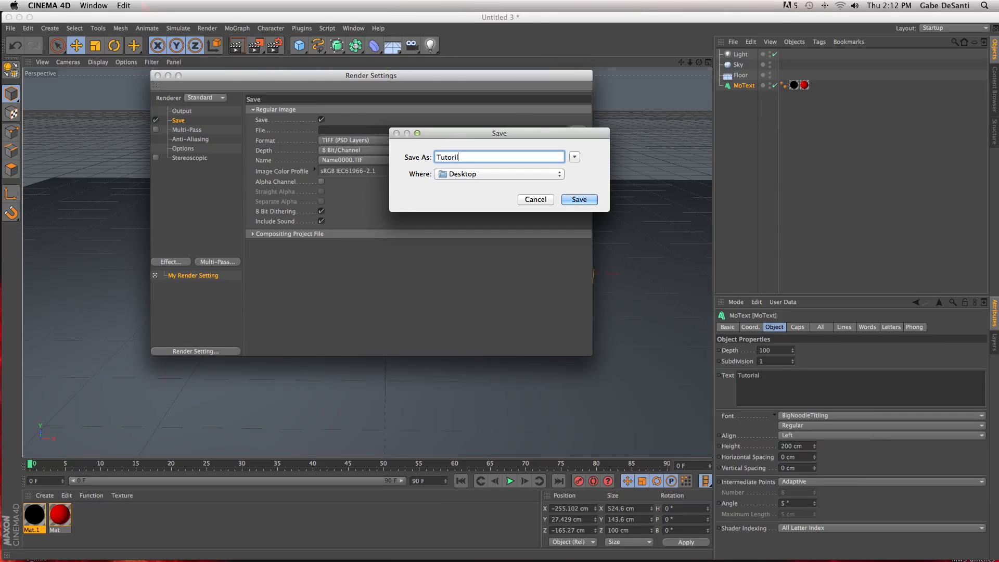
{"action": "type", "text": "al"}
{"action": "left_click", "coordinate": [579, 199]}
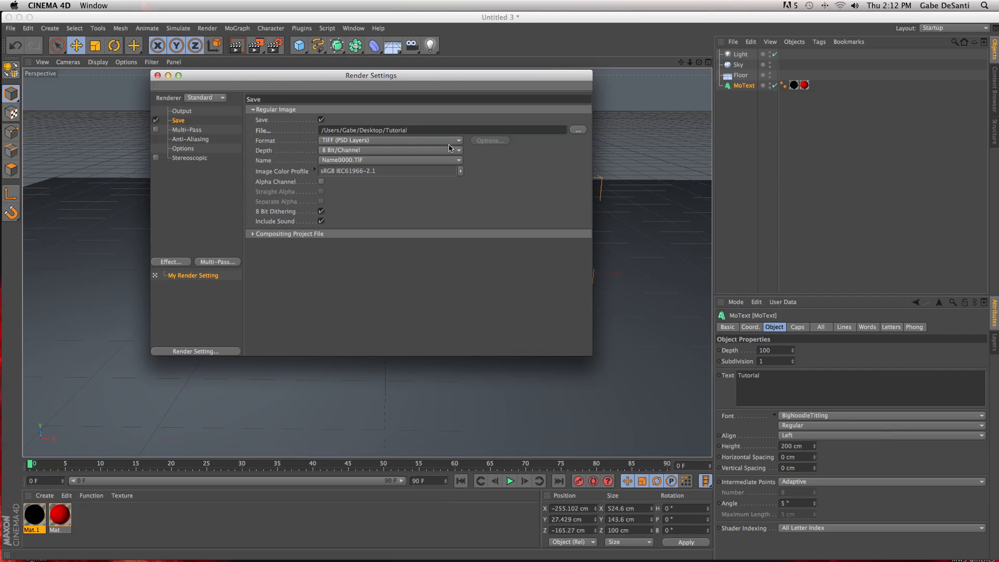
Set the output format to Photoshop (PSD) and render the scene to the Picture Viewer.
{"action": "left_click", "coordinate": [406, 141]}
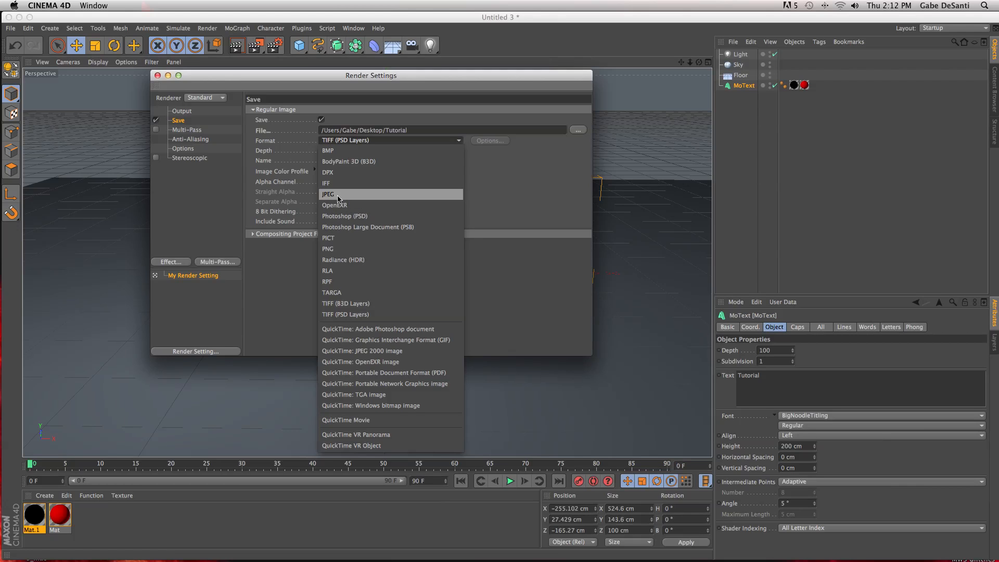
{"action": "left_click", "coordinate": [349, 220]}
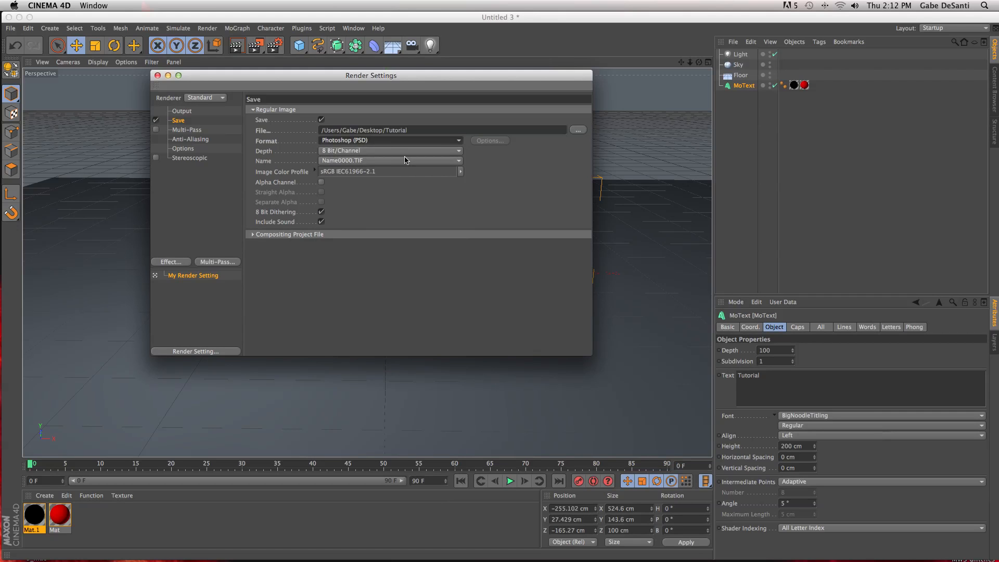
{"action": "left_click", "coordinate": [235, 56]}
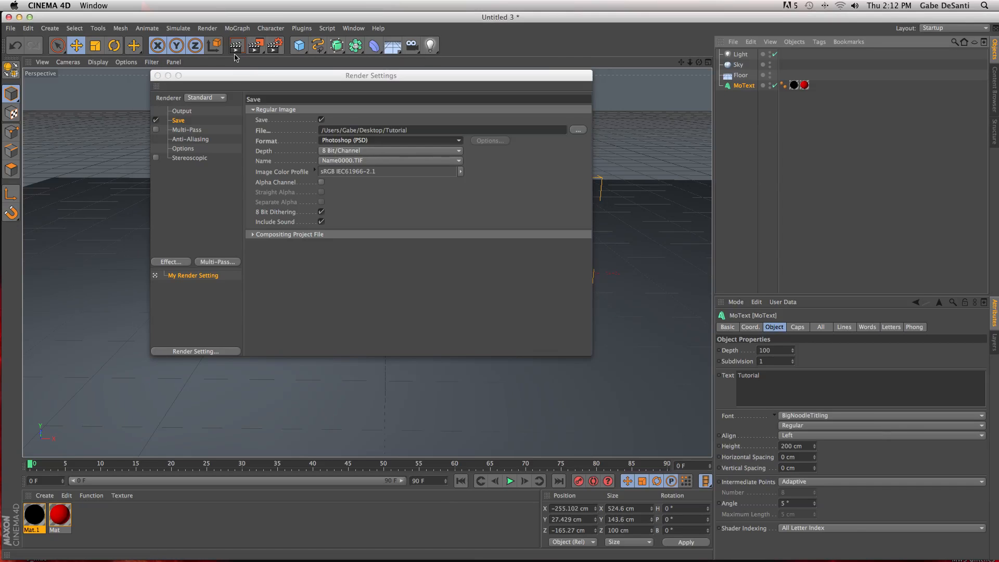
{"action": "left_click", "coordinate": [155, 75]}
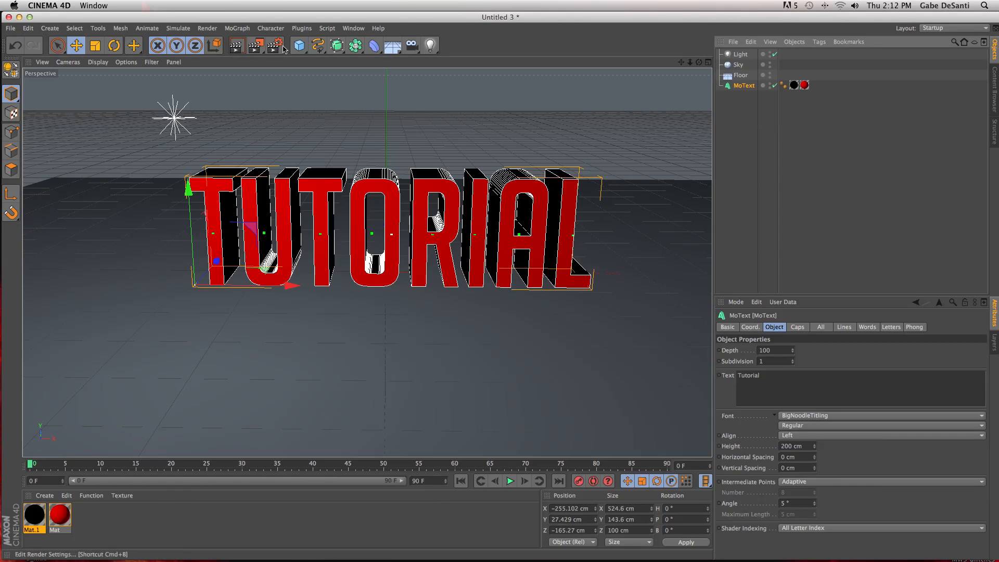
{"action": "left_click", "coordinate": [255, 48]}
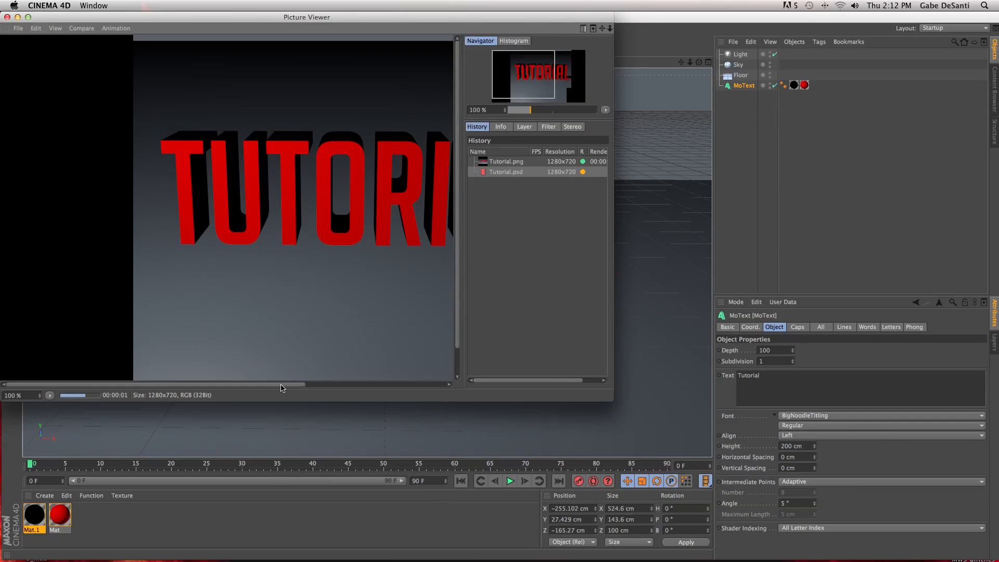
{"action": "left_click_drag", "start_coordinate": [293, 385], "coordinate": [388, 386]}
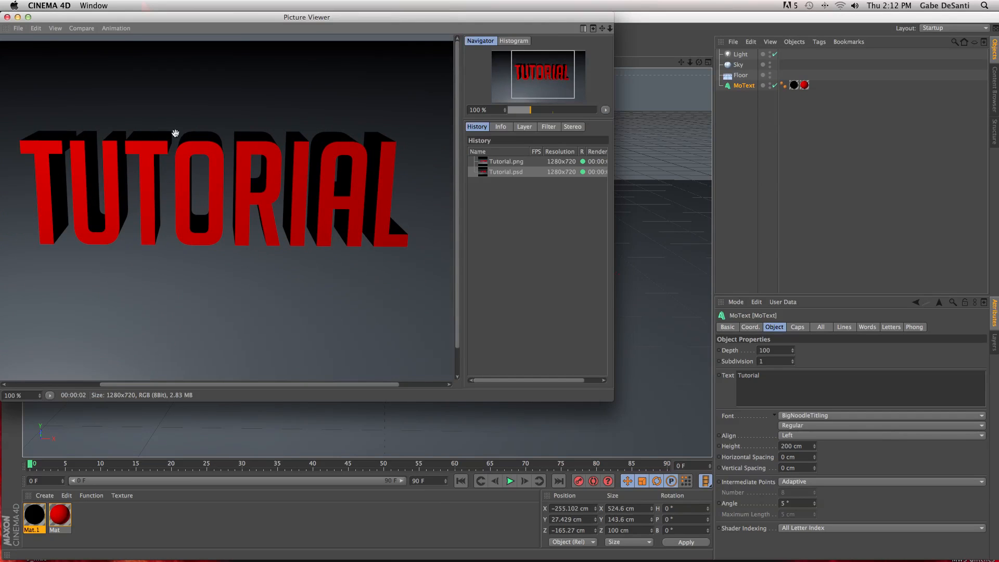
Show the render time columns in the Picture Viewer's history, then close the viewer and minimize the project window.
{"action": "left_click_drag", "start_coordinate": [519, 385], "coordinate": [536, 385]}
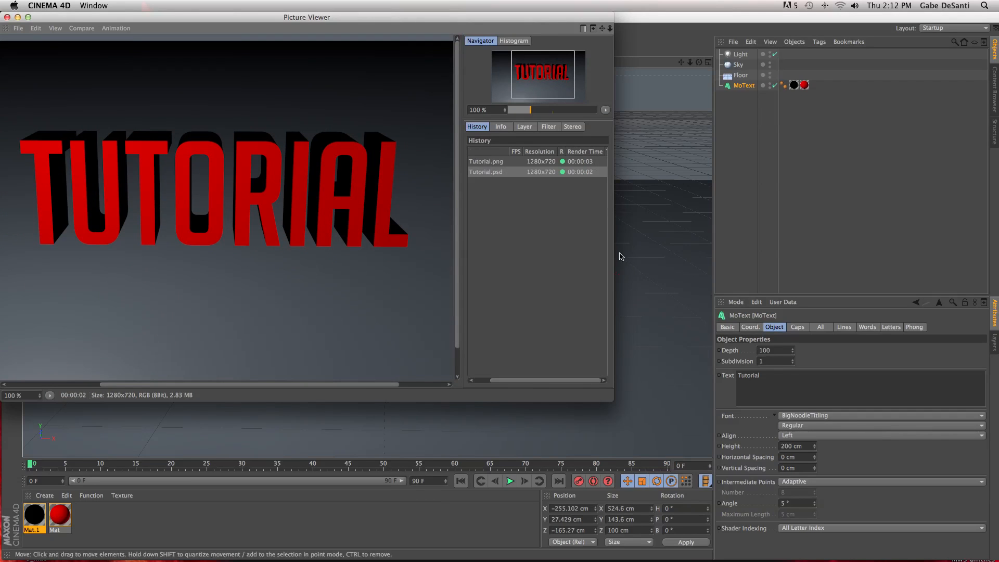
{"action": "left_click", "coordinate": [7, 17]}
{"action": "left_click", "coordinate": [19, 17]}
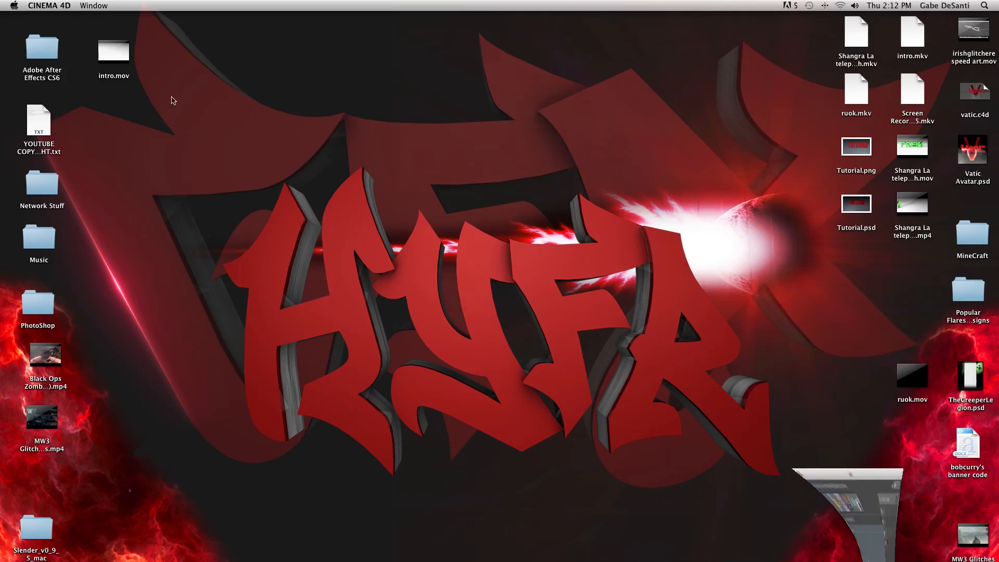
Move the rendered Tutorial.psd to the middle of the desktop and open it in Photoshop.
{"action": "left_click_drag", "start_coordinate": [868, 203], "coordinate": [479, 206]}
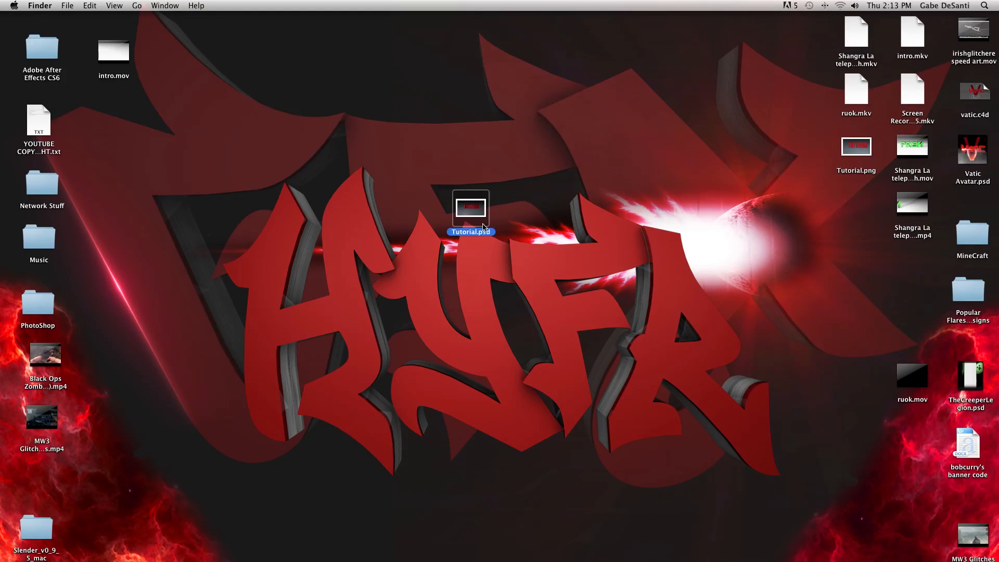
{"action": "left_click_drag", "start_coordinate": [517, 159], "coordinate": [424, 259]}
{"action": "left_click_drag", "start_coordinate": [561, 121], "coordinate": [403, 305]}
{"action": "left_click_drag", "start_coordinate": [571, 139], "coordinate": [405, 279]}
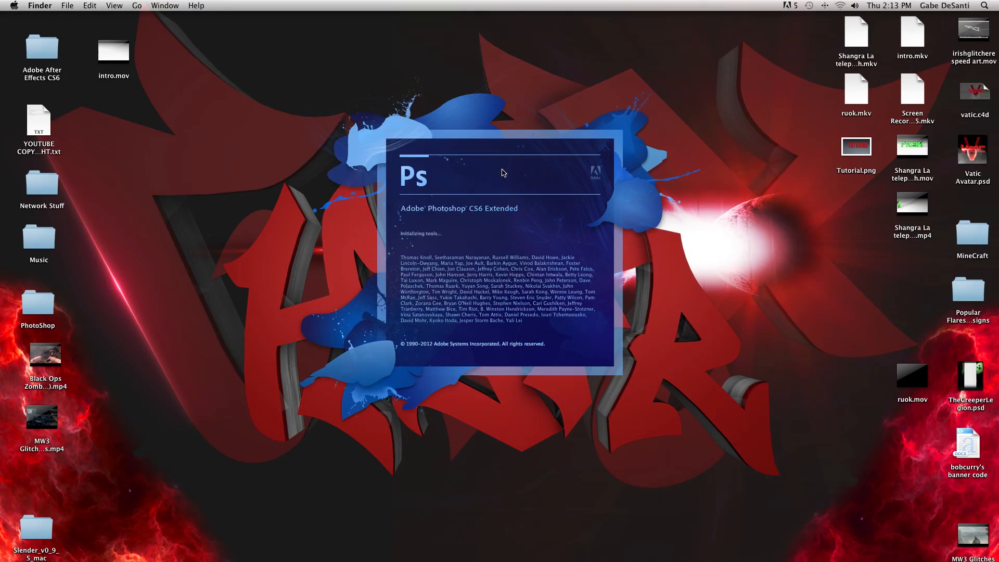
Restore the minimized Cinema 4D project window and switch to QuickTime Player.
{"action": "mouse_move", "coordinate": [484, 555]}
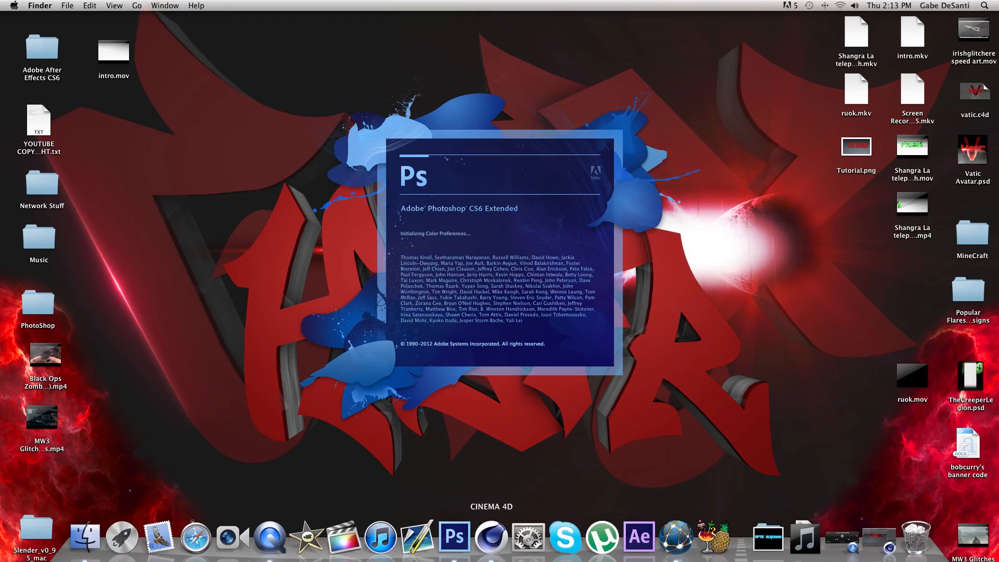
{"action": "left_click", "coordinate": [883, 541]}
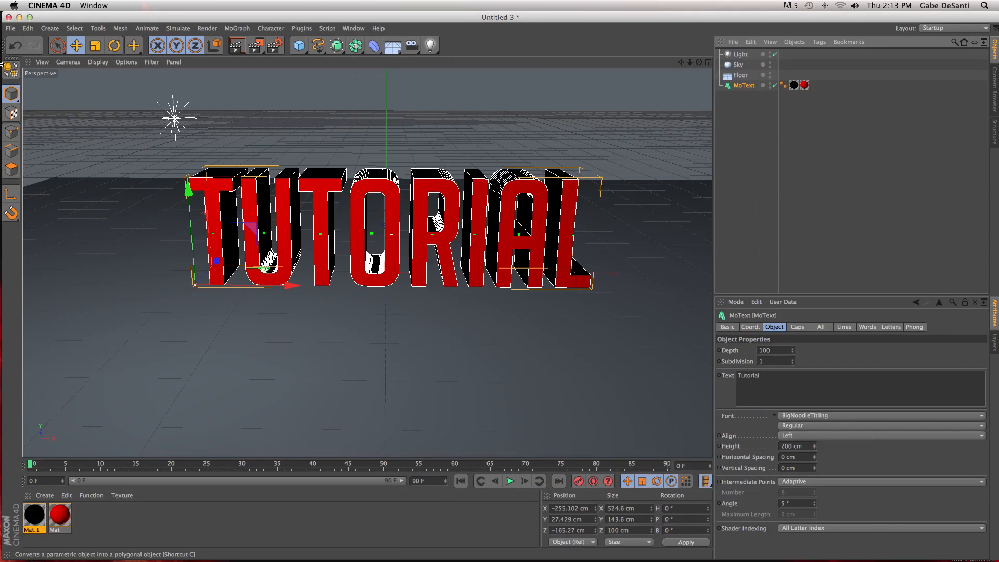
{"action": "left_click", "coordinate": [19, 17]}
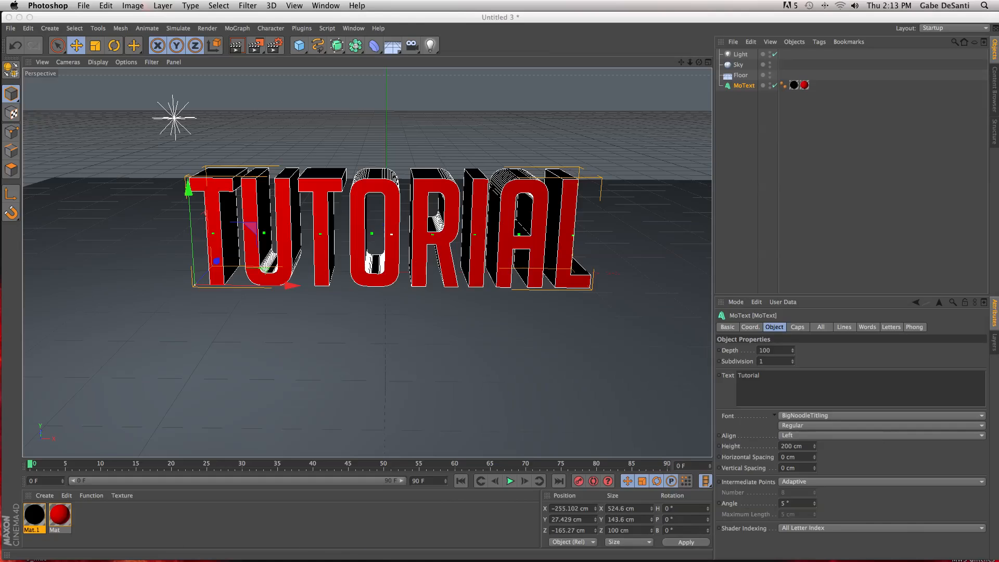
{"action": "key", "text": "super+Tab"}
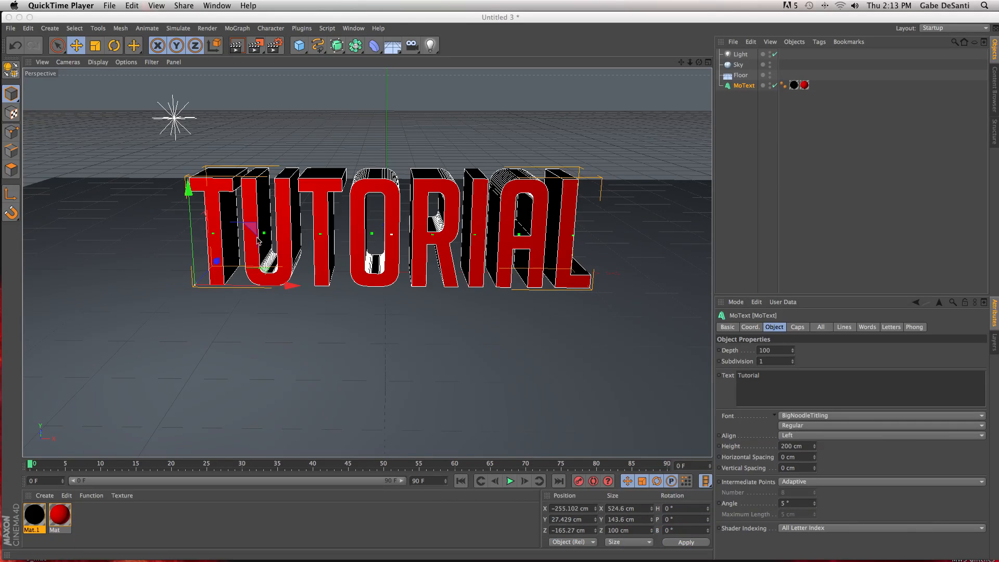